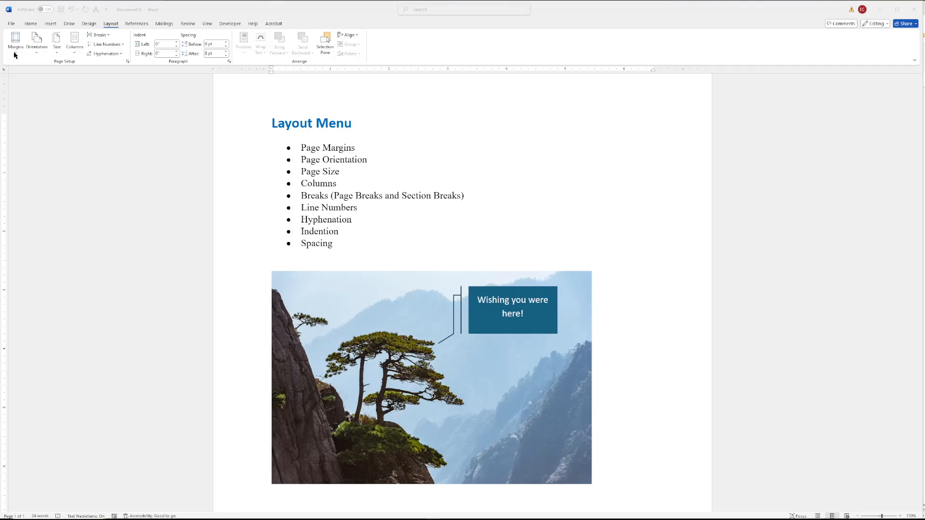
- Open the custom margins Page Setup and try switching the orientation to Landscape
{"action": "left_click", "coordinate": [16, 54]}
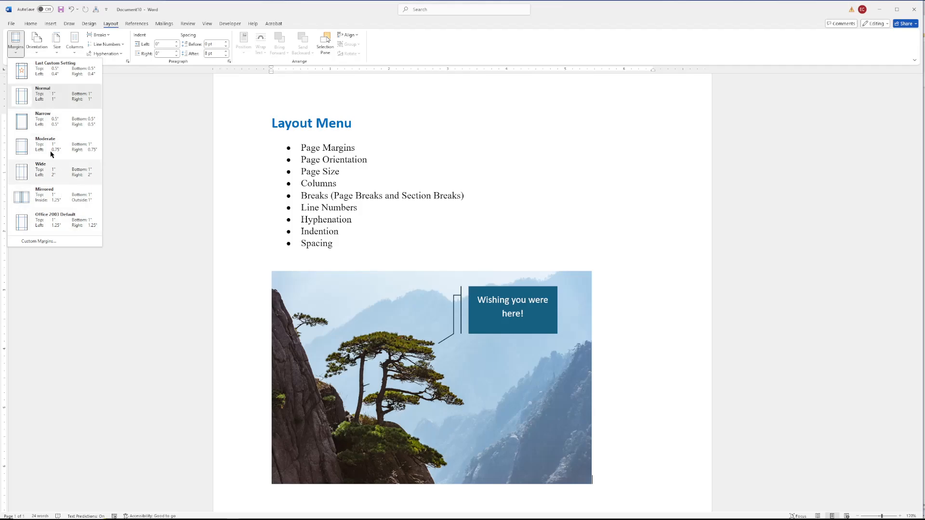
{"action": "left_click", "coordinate": [40, 242]}
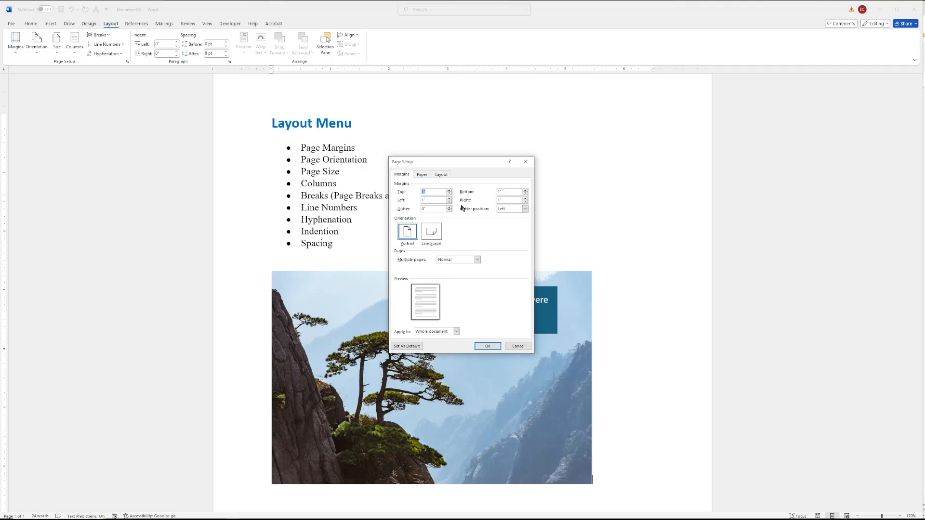
{"action": "double_click", "coordinate": [423, 208]}
{"action": "left_click", "coordinate": [431, 235]}
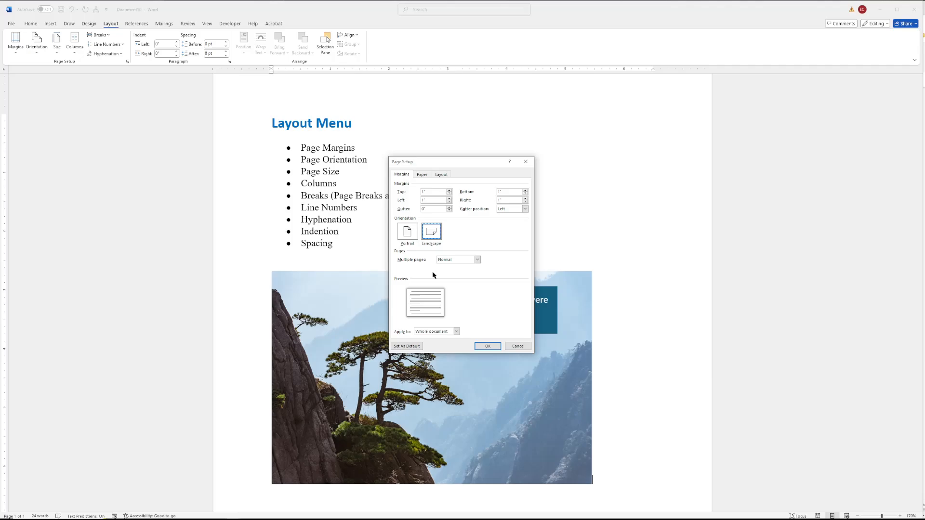
{"action": "left_click", "coordinate": [477, 260]}
{"action": "left_click", "coordinate": [479, 263]}
- Check the apply-to choices, toggle orientation between Portrait and Landscape, and cancel the Page Setup dialog
{"action": "left_click", "coordinate": [457, 332]}
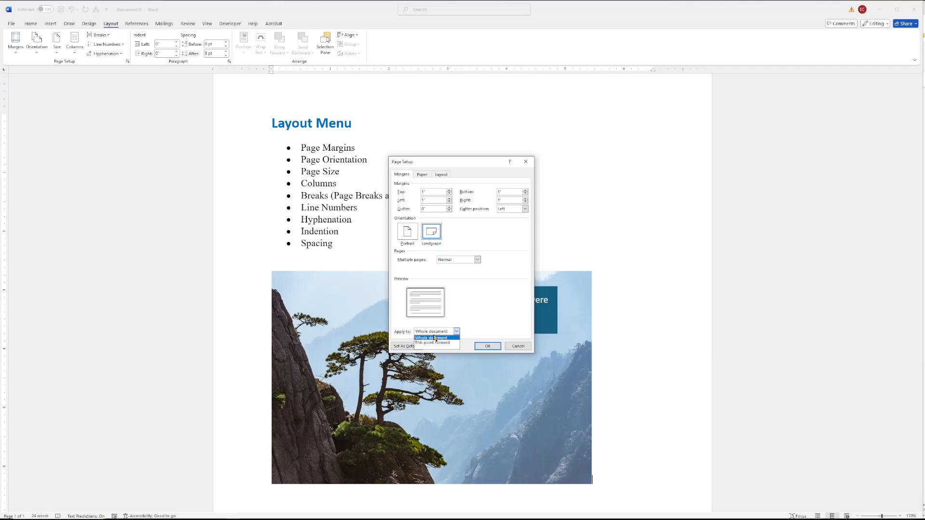
{"action": "left_click", "coordinate": [435, 338]}
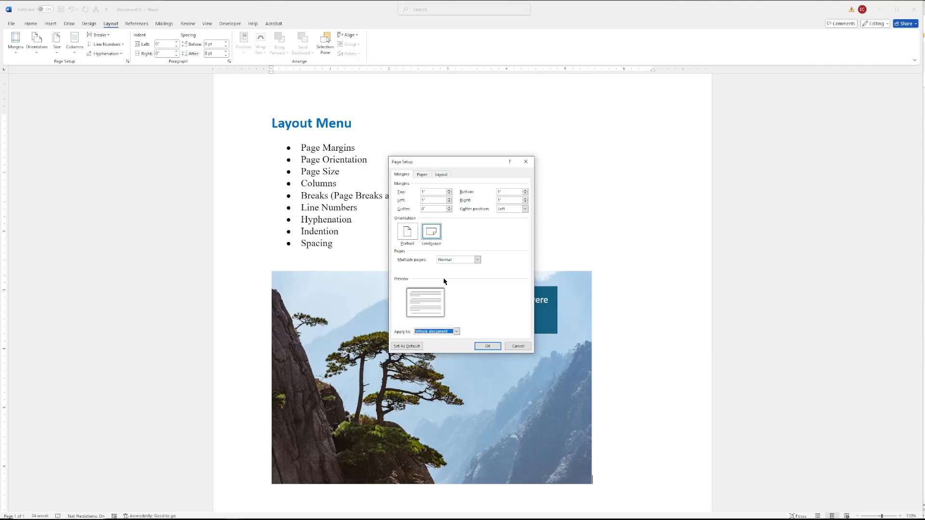
{"action": "key", "text": "alt+p"}
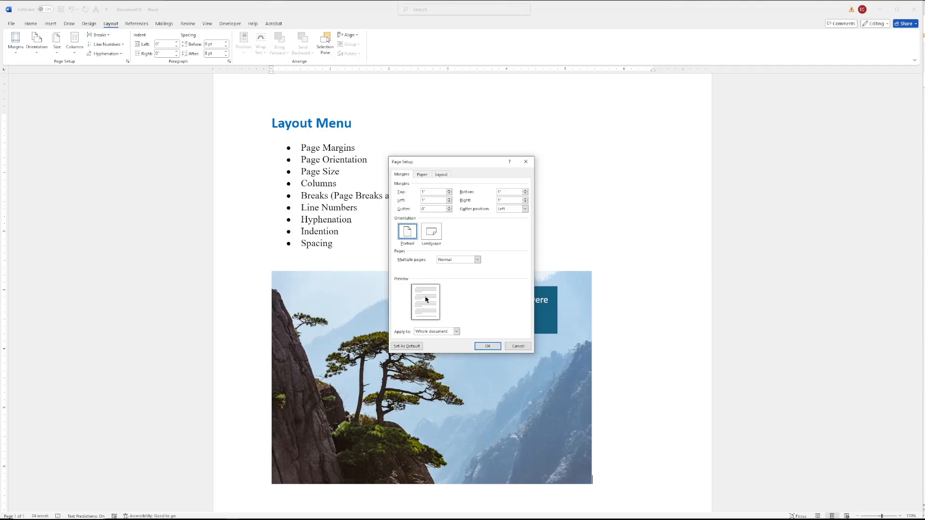
{"action": "left_click", "coordinate": [431, 233]}
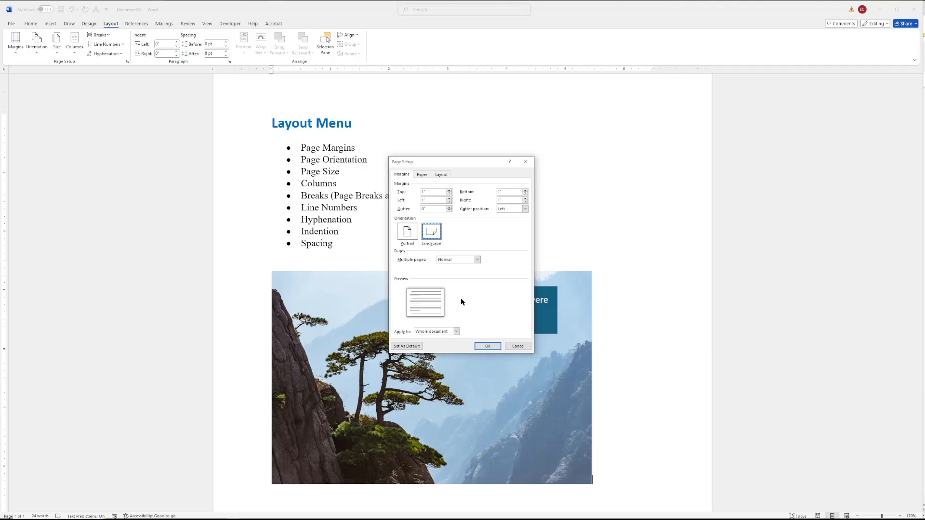
{"action": "left_click", "coordinate": [407, 232]}
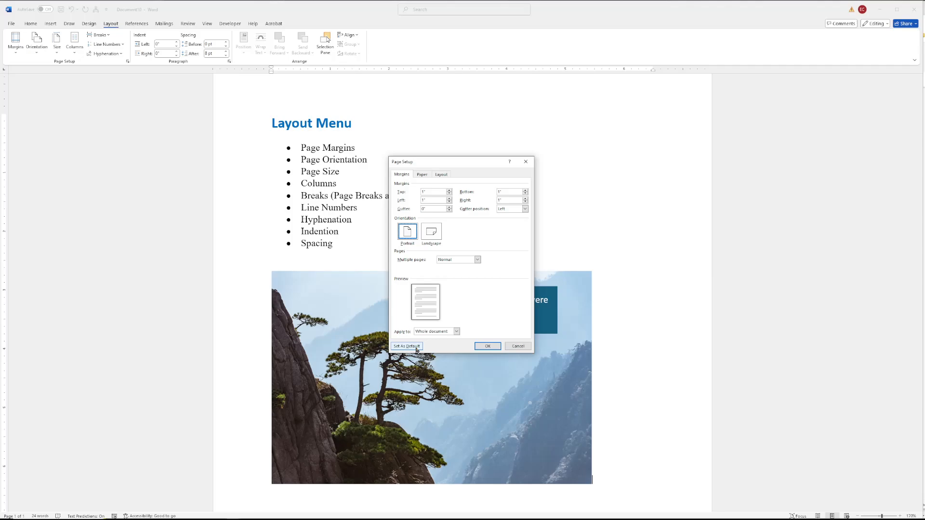
{"action": "left_click", "coordinate": [516, 345]}
- Browse the orientation and paper size choices and open More Paper Sizes without changing anything
{"action": "left_click", "coordinate": [36, 43]}
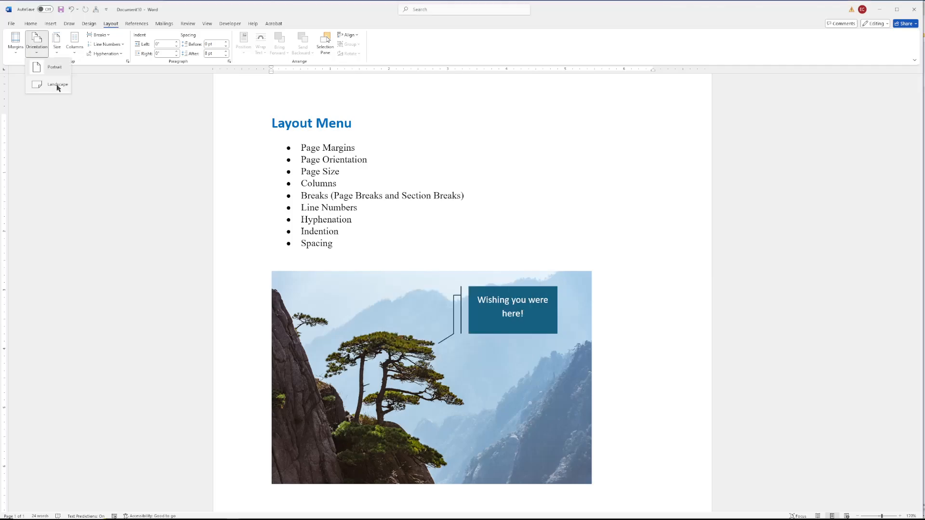
{"action": "left_click", "coordinate": [57, 53]}
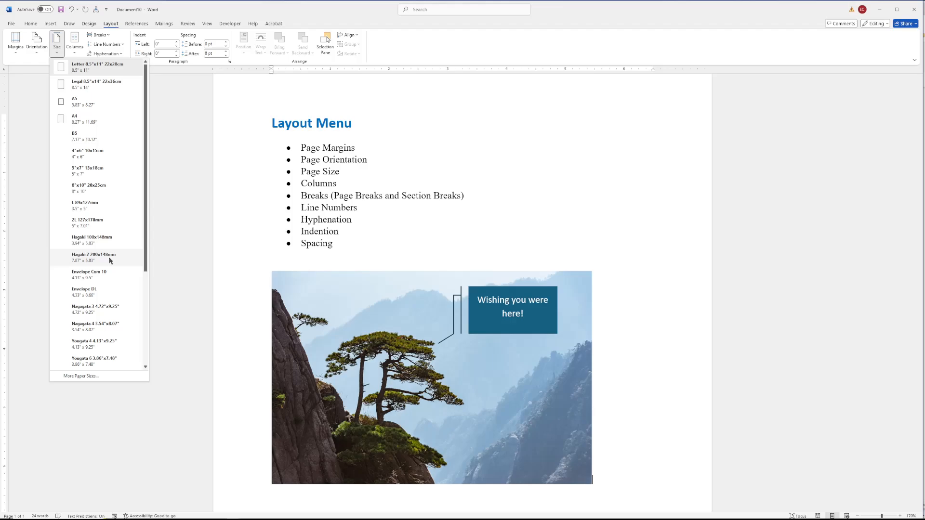
{"action": "left_click", "coordinate": [81, 376]}
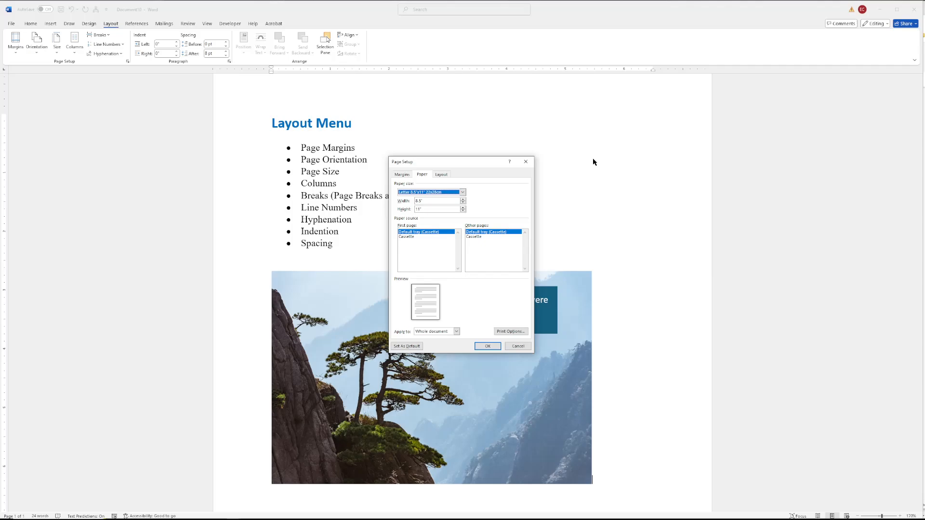
{"action": "left_click", "coordinate": [403, 178]}
{"action": "left_click", "coordinate": [456, 332]}
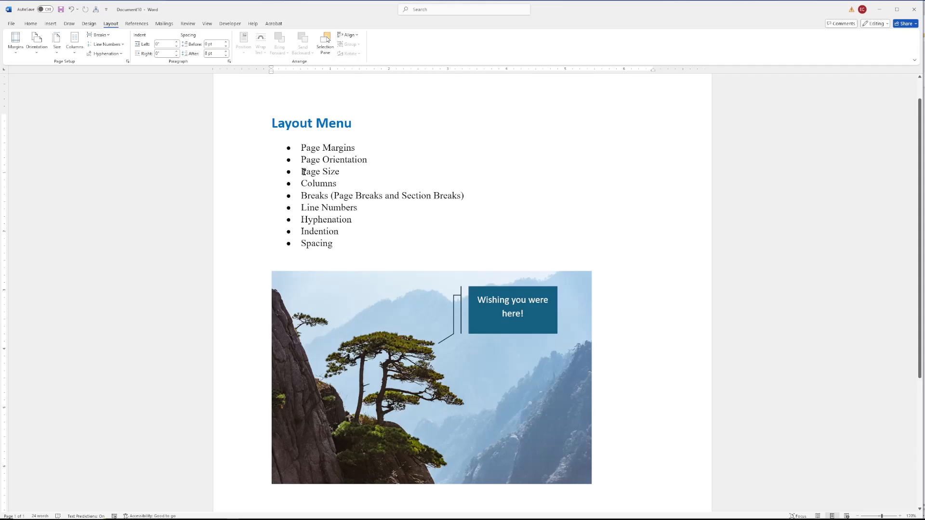
{"action": "left_click", "coordinate": [322, 172]}
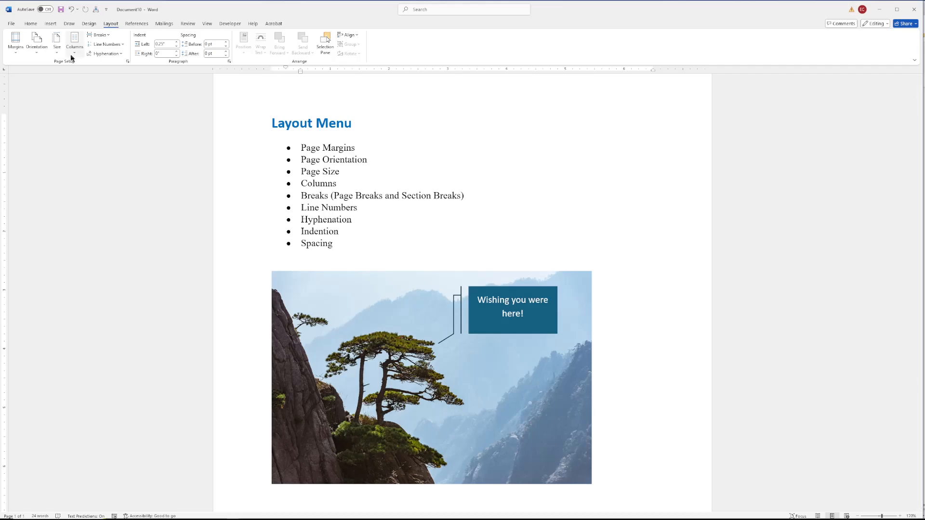
- Open More Columns, try the Left preset with a line between columns, and cancel
{"action": "left_click", "coordinate": [76, 55]}
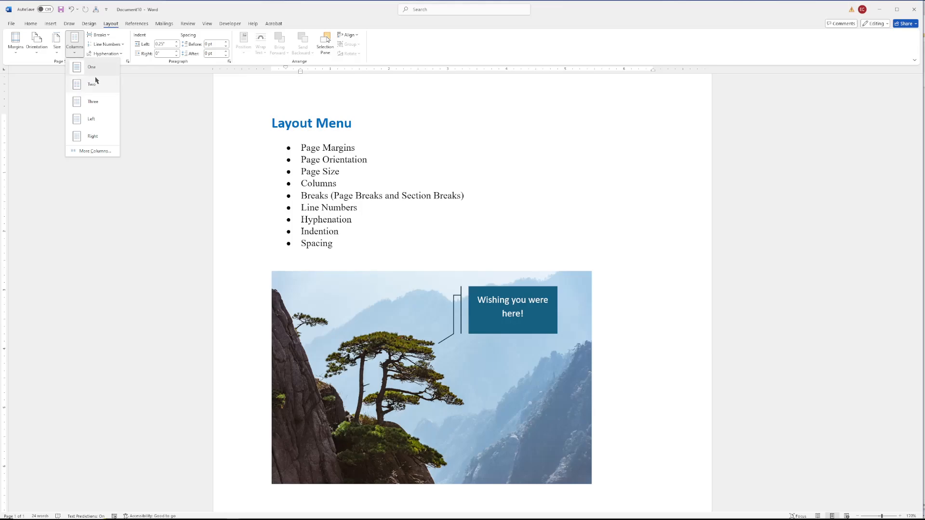
{"action": "left_click", "coordinate": [96, 151]}
{"action": "left_click", "coordinate": [491, 226]}
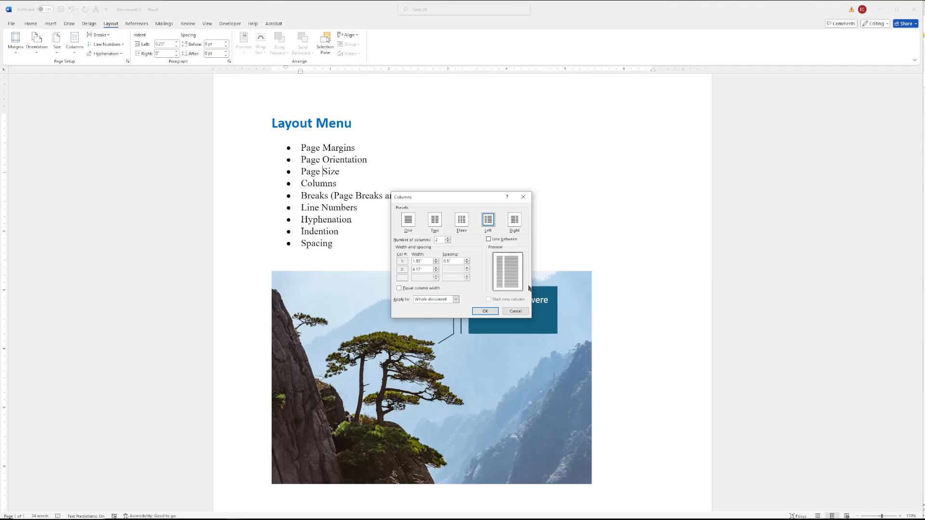
{"action": "left_click", "coordinate": [489, 239]}
{"action": "left_click", "coordinate": [489, 241]}
{"action": "key", "text": "Escape"}
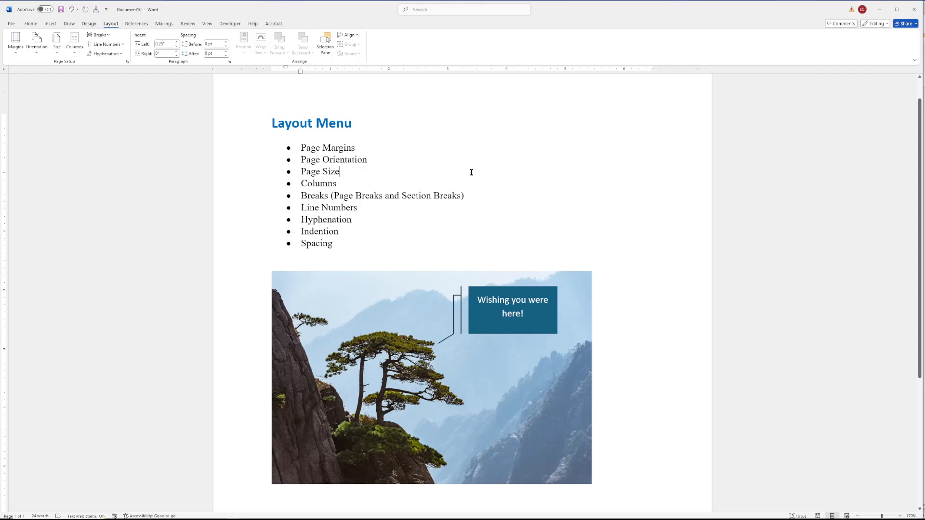
- Insert a page break and generate ten paragraphs of sample text with =rand(10)
{"action": "left_click", "coordinate": [105, 37]}
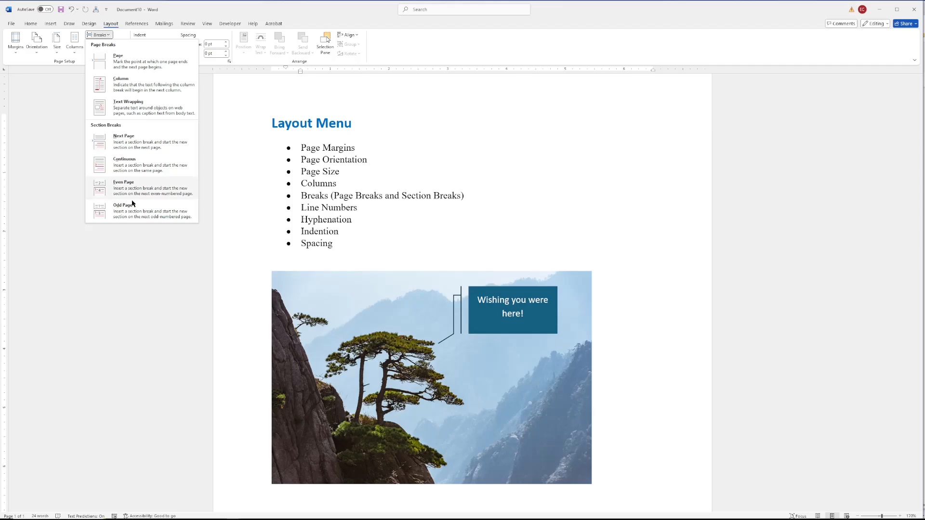
{"action": "left_click", "coordinate": [118, 63]}
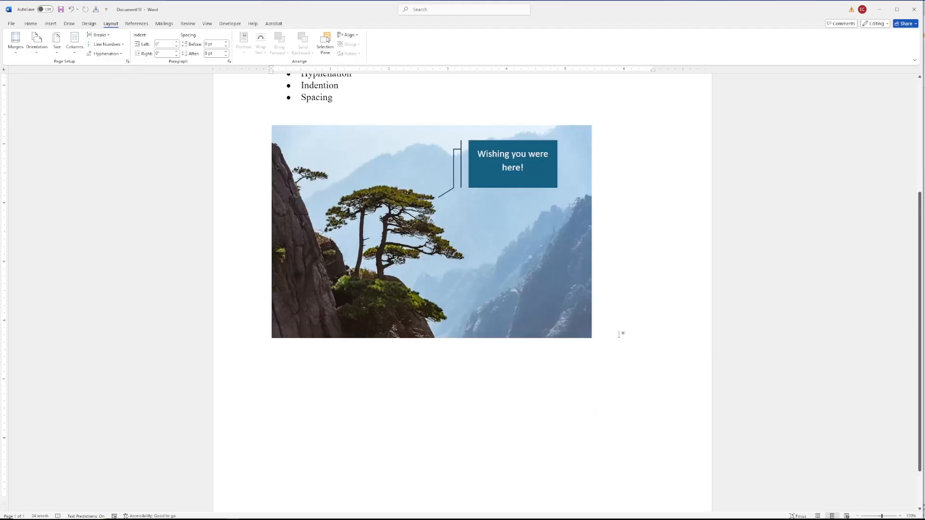
{"action": "type", "text": "=rand"}
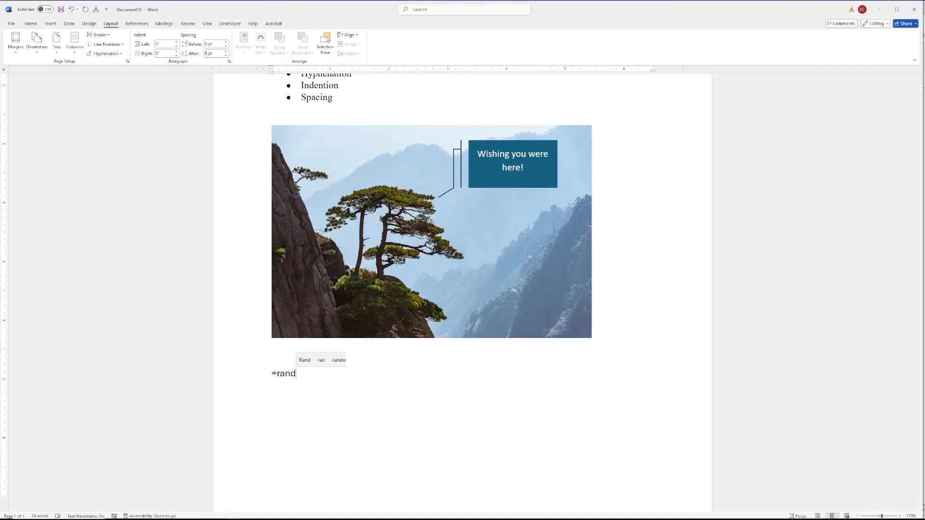
{"action": "type", "text": "(10)"}
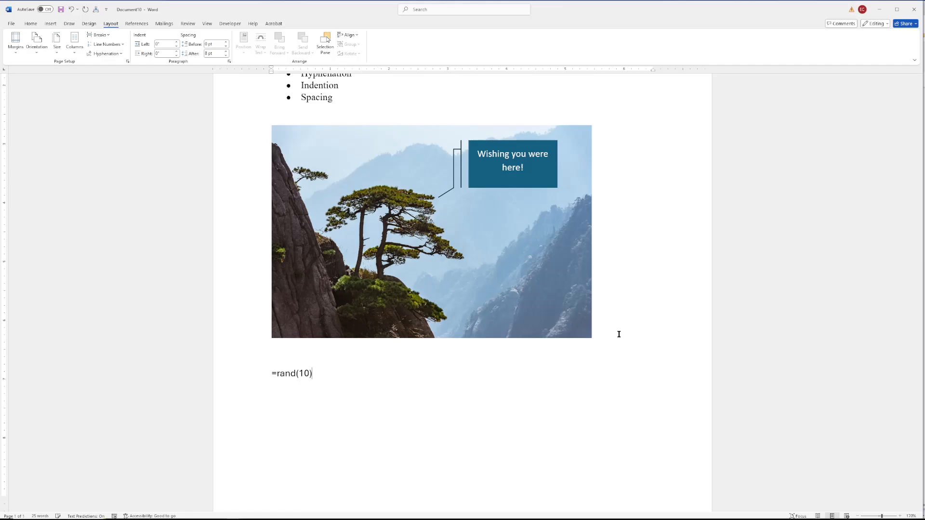
{"action": "key", "text": "Return"}
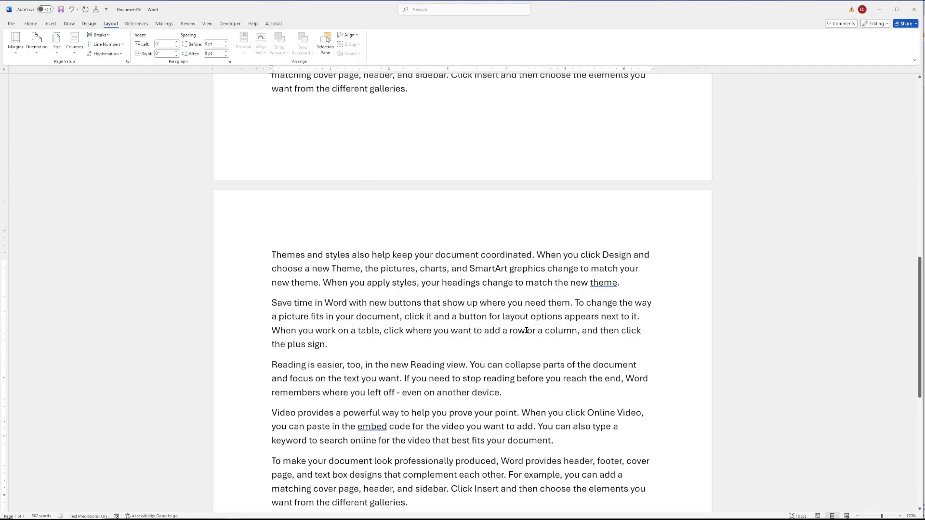
- Turn on formatting marks to show paragraph symbols in the document
{"action": "scroll", "coordinate": [527, 331], "scroll_direction": "up", "scroll_amount": 4}
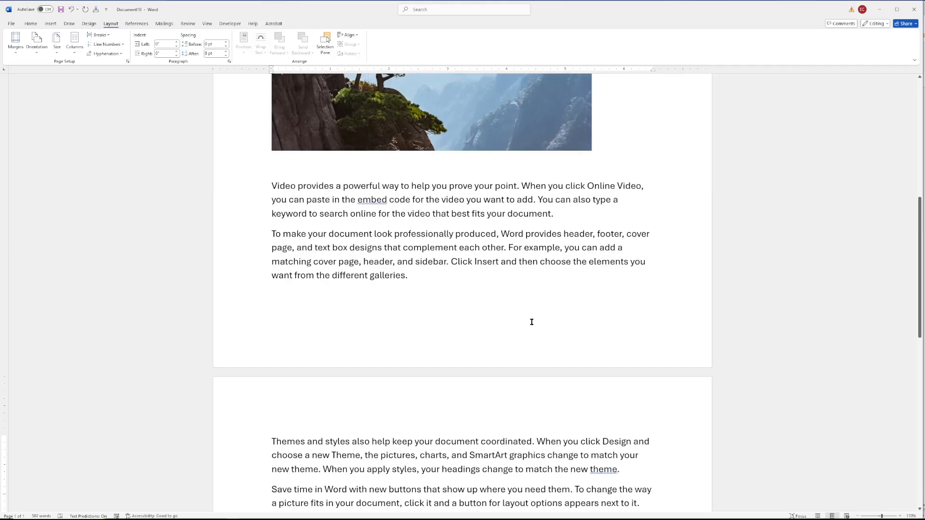
{"action": "scroll", "coordinate": [533, 321], "scroll_direction": "down", "scroll_amount": 1}
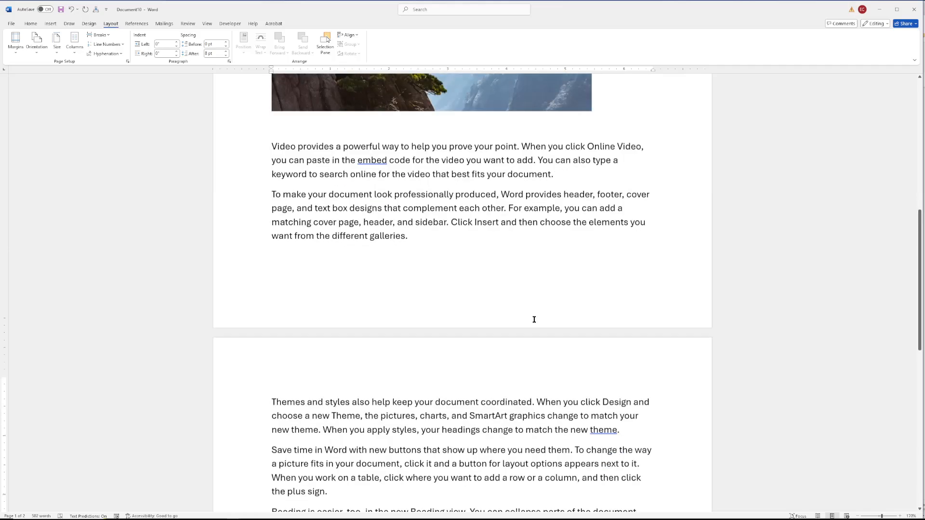
{"action": "scroll", "coordinate": [536, 313], "scroll_direction": "down", "scroll_amount": 1}
{"action": "scroll", "coordinate": [536, 304], "scroll_direction": "down", "scroll_amount": 1}
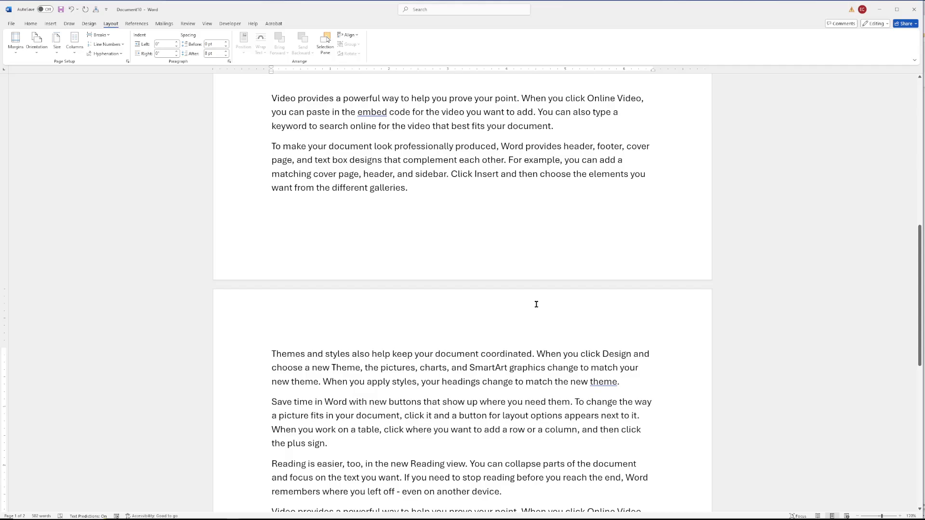
{"action": "left_click", "coordinate": [30, 25]}
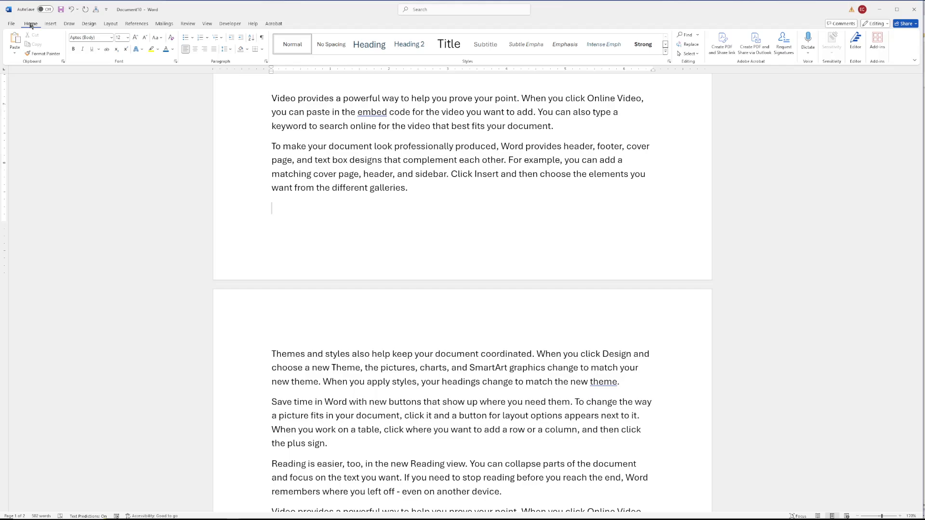
{"action": "key", "text": "ctrl+shift+8"}
{"action": "left_click", "coordinate": [111, 24]}
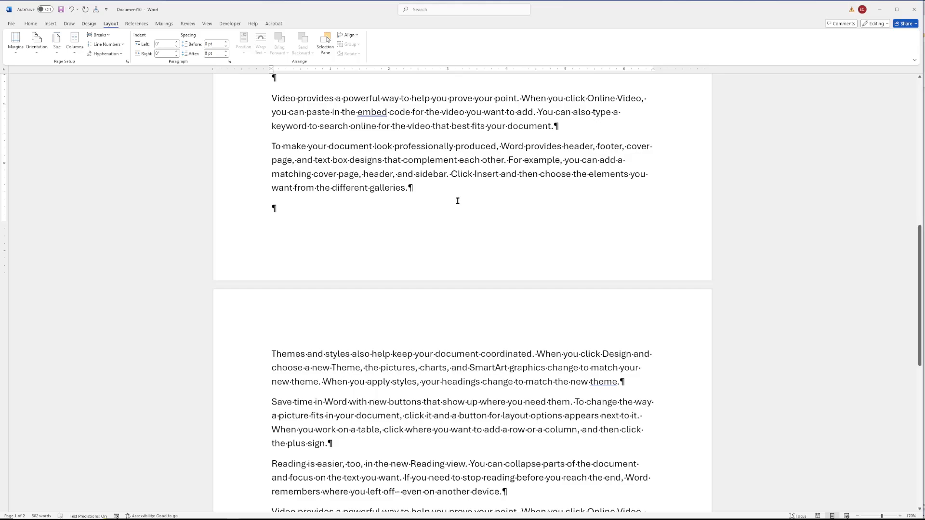
- Add three empty paragraphs to push the last paragraph to the next page, then remove them
{"action": "key", "text": "BackSpace"}
{"action": "key", "text": "Return"}
{"action": "key", "text": "Return"}
{"action": "key", "text": "Return"}
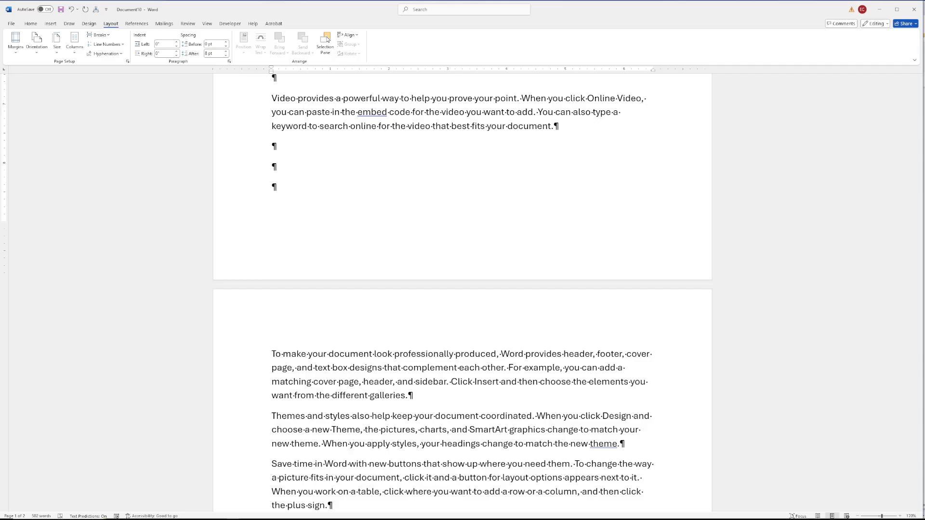
{"action": "key", "text": "BackSpace"}
{"action": "key", "text": "BackSpace"}
{"action": "key", "text": "BackSpace"}
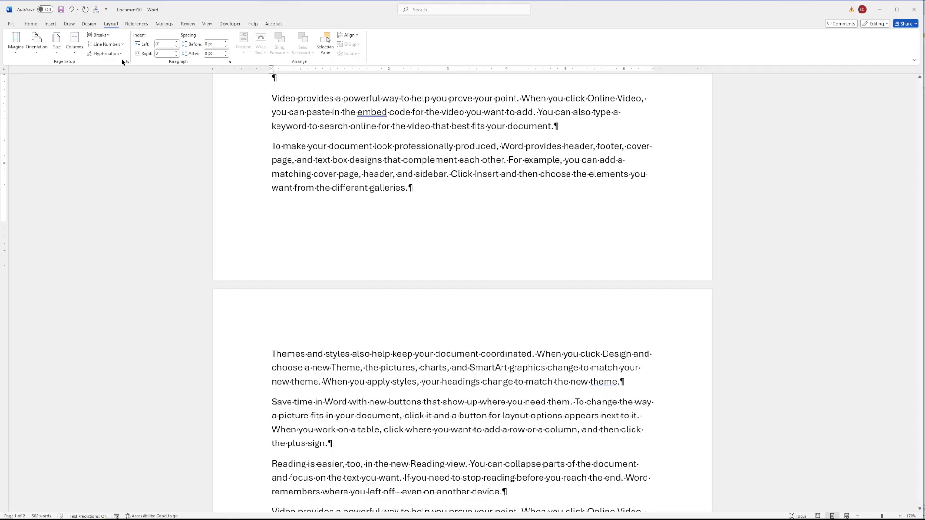
- Insert a manual page break at the end of the paragraph beginning 'Video provides'
{"action": "left_click", "coordinate": [553, 127]}
{"action": "key", "text": "ctrl+Return"}
{"action": "key", "text": "Left"}
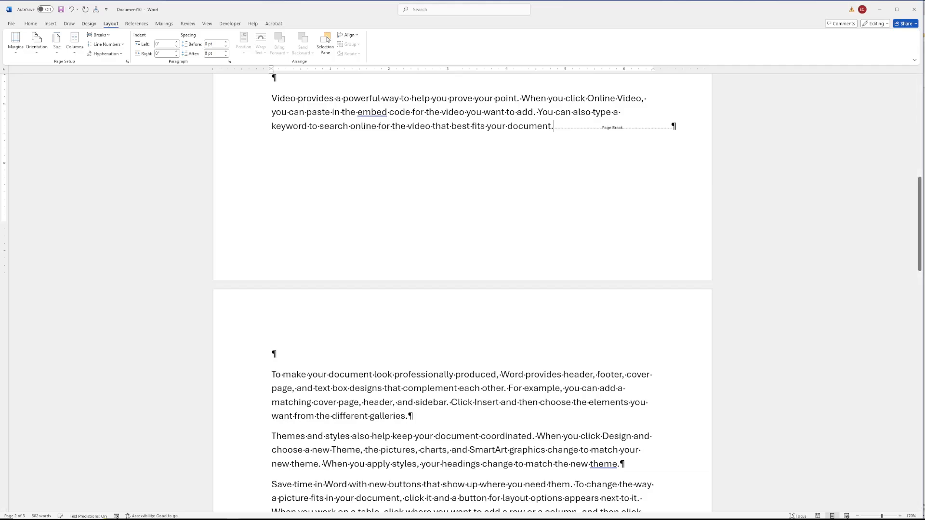
- Delete the manual page break and the empty paragraph following the 'Video provides' paragraph
{"action": "left_click", "coordinate": [900, 516]}
{"action": "left_click", "coordinate": [900, 516]}
{"action": "left_click", "coordinate": [901, 516]}
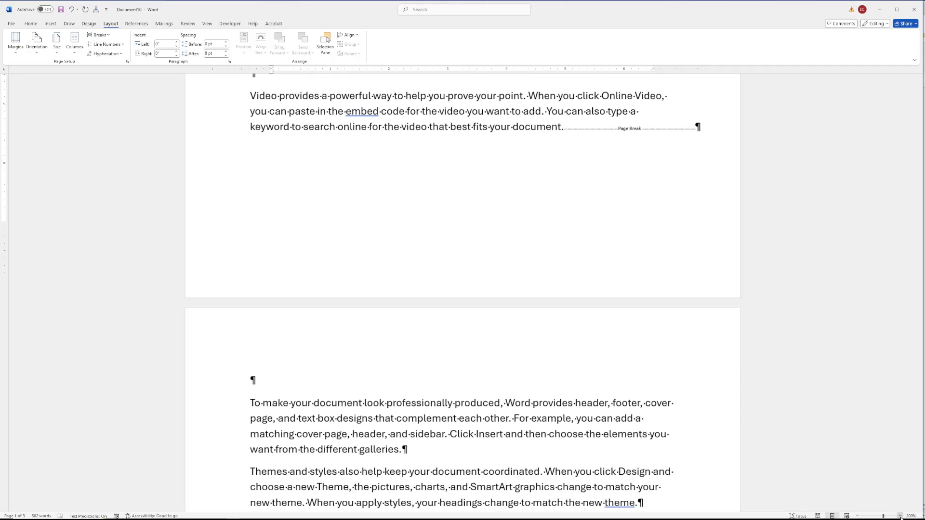
{"action": "left_click", "coordinate": [900, 516]}
{"action": "left_click", "coordinate": [900, 516]}
{"action": "left_click", "coordinate": [900, 516]}
{"action": "left_click", "coordinate": [900, 516]}
{"action": "left_click", "coordinate": [900, 516]}
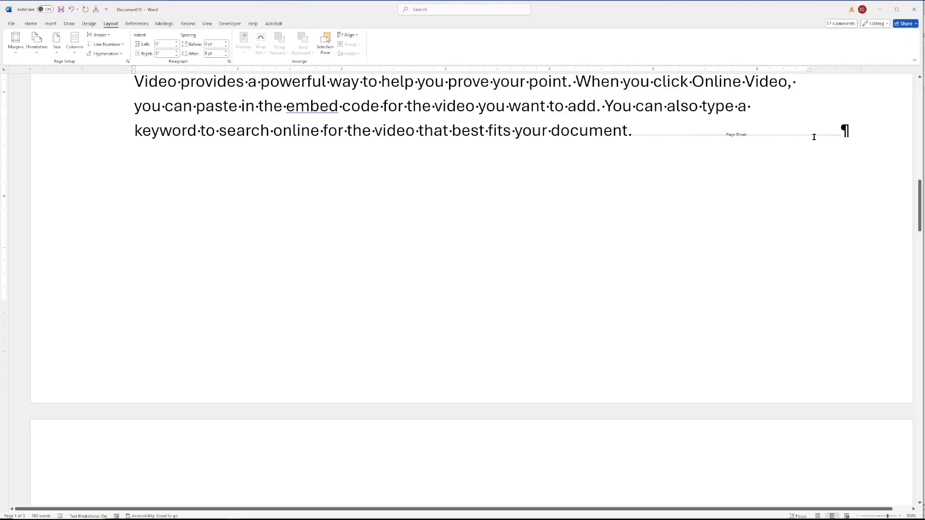
{"action": "left_click", "coordinate": [31, 23]}
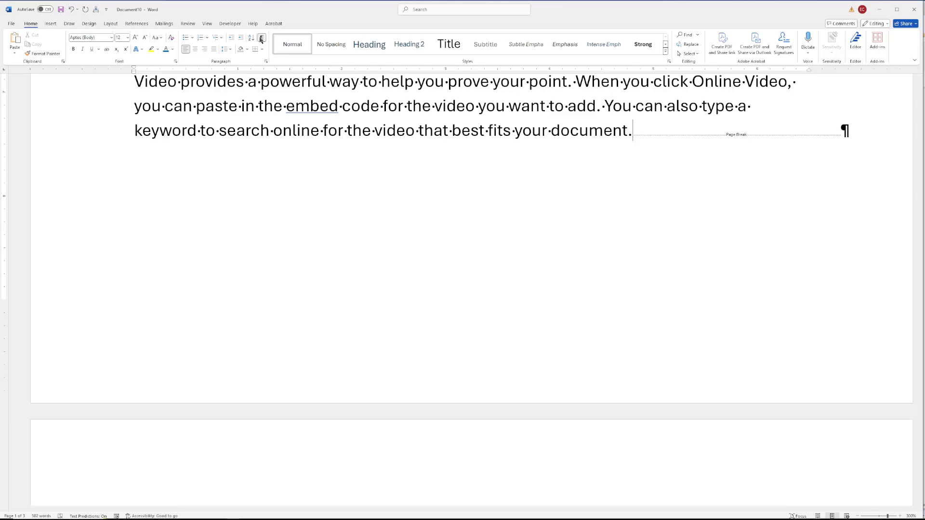
{"action": "left_click", "coordinate": [261, 39]}
{"action": "left_click", "coordinate": [261, 40]}
{"action": "scroll", "coordinate": [620, 404], "scroll_direction": "down", "scroll_amount": 10}
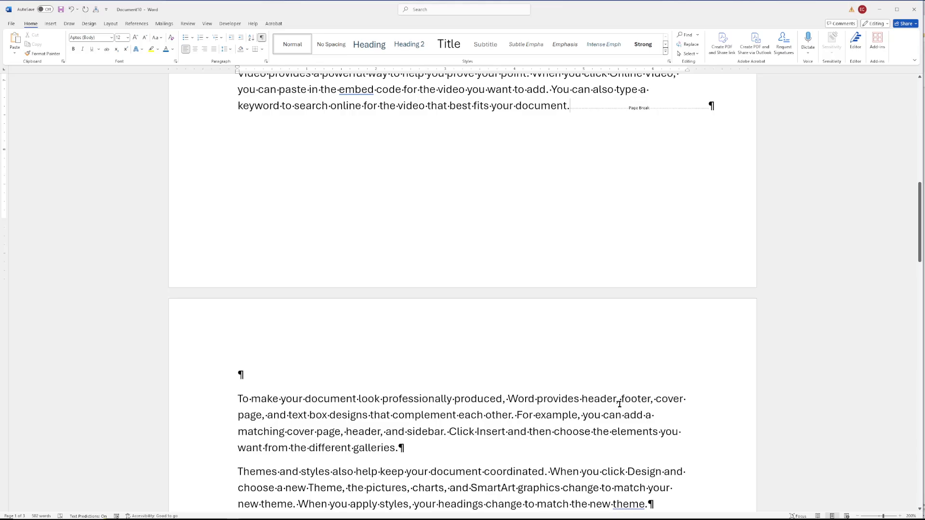
{"action": "key", "text": "Delete"}
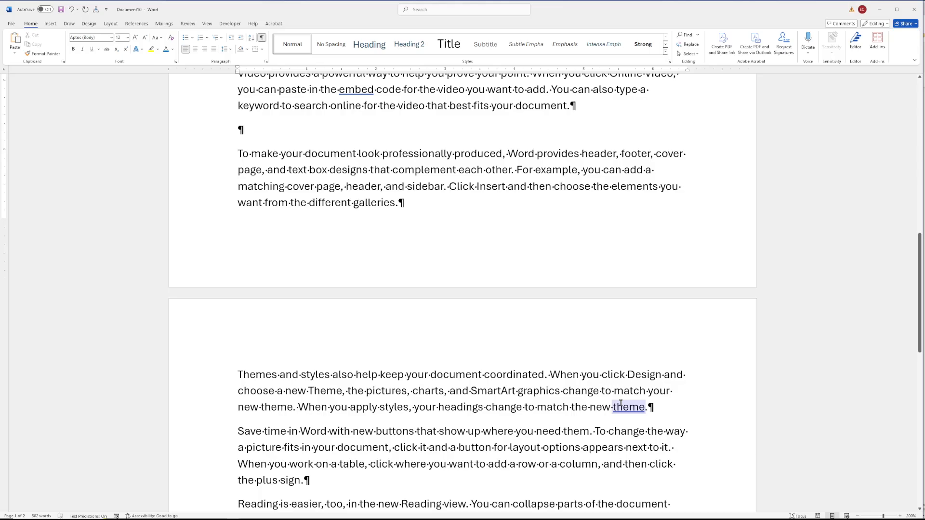
{"action": "key", "text": "Delete"}
{"action": "left_click", "coordinate": [111, 24]}
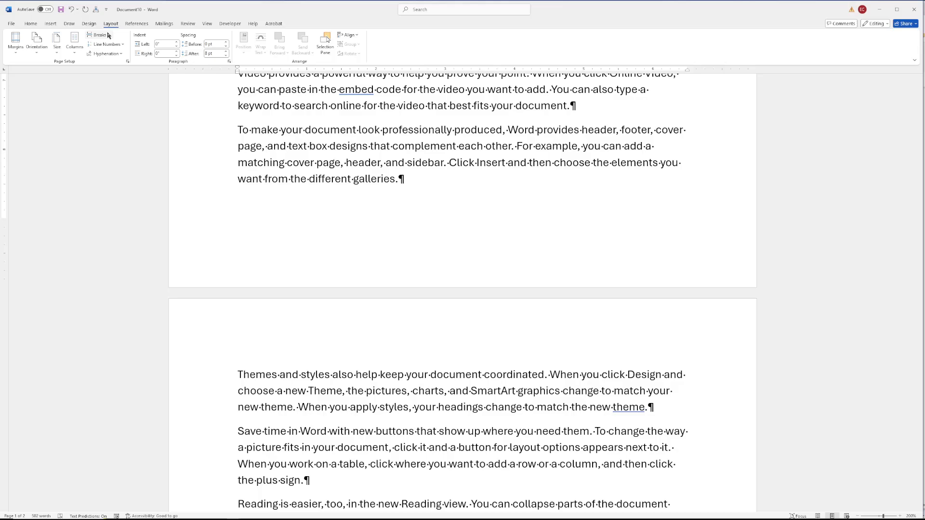
- Insert a Next Page section break after the paragraph beginning 'Video provides'
{"action": "left_click", "coordinate": [100, 35]}
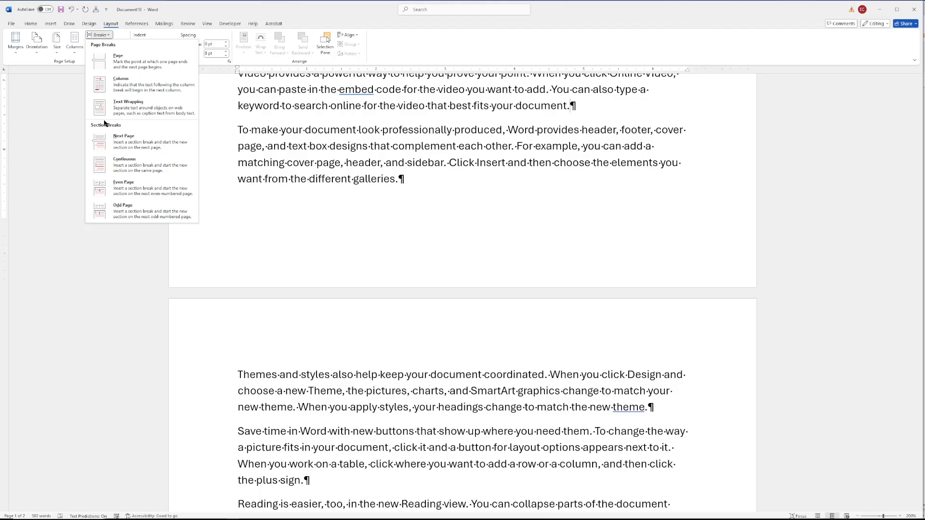
{"action": "left_click", "coordinate": [123, 141]}
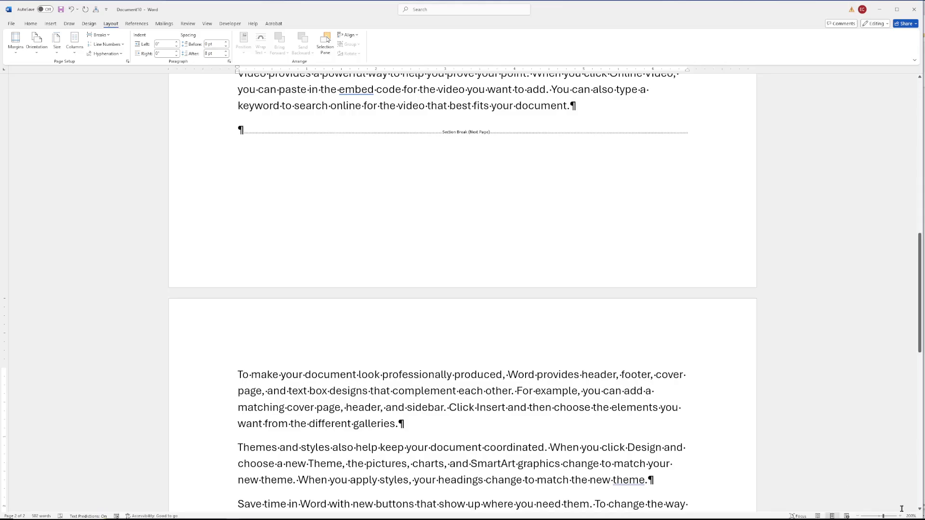
{"action": "scroll", "coordinate": [567, 393], "scroll_direction": "up", "scroll_amount": 7, "text": "ctrl"}
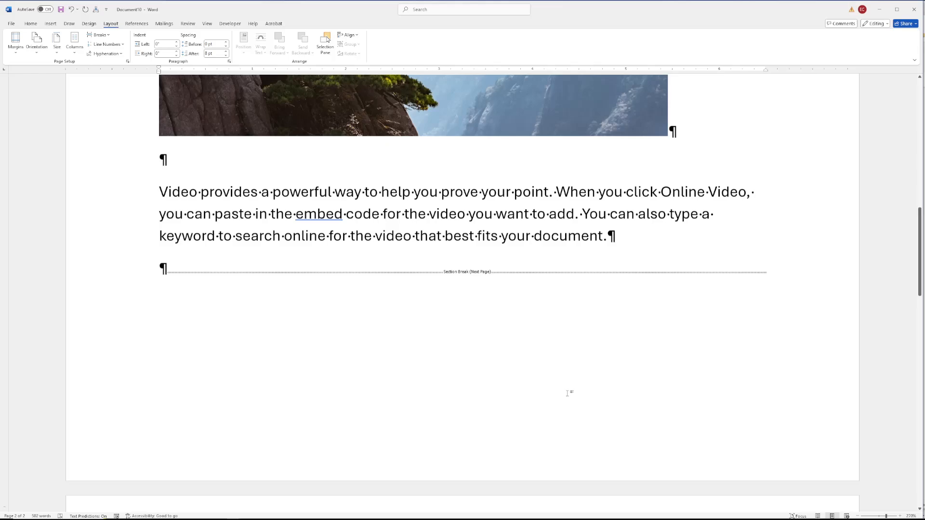
{"action": "scroll", "coordinate": [568, 393], "scroll_direction": "down", "scroll_amount": 5}
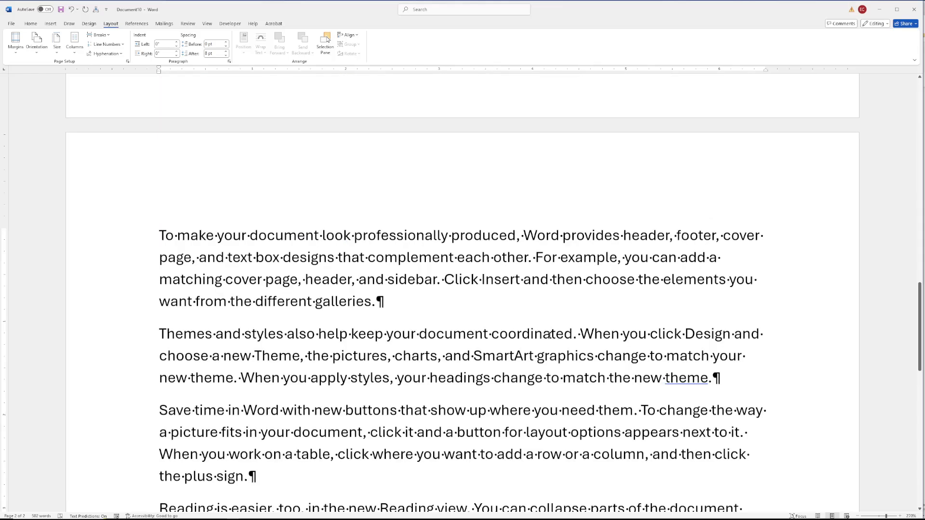
- Place the cursor in the new section and lay it out in two columns
{"action": "left_click", "coordinate": [181, 242]}
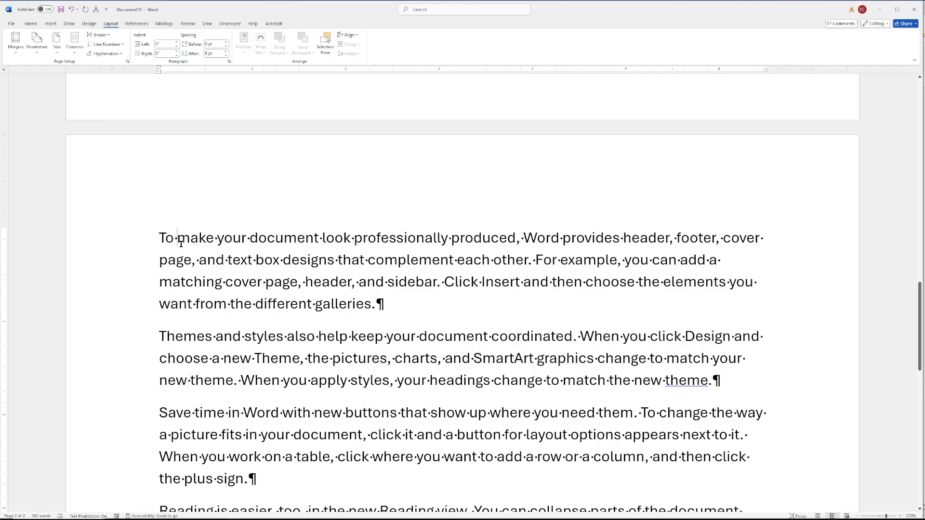
{"action": "left_click", "coordinate": [857, 516]}
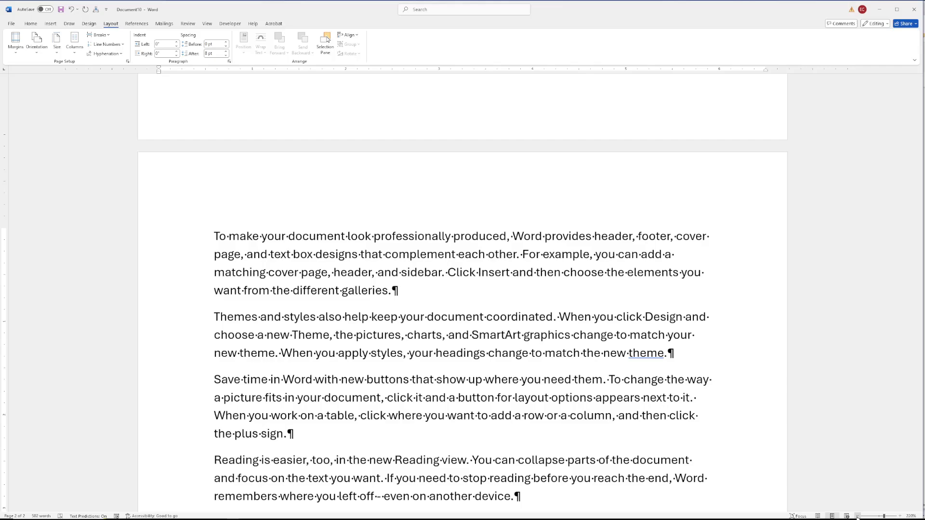
{"action": "left_click", "coordinate": [858, 516]}
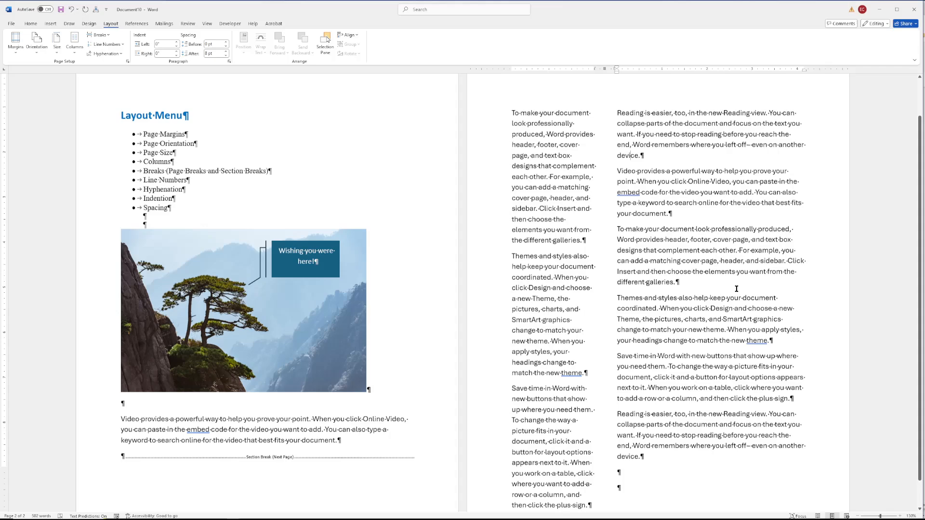
- Push the 'Save time' paragraph into the second column, first with two empty paragraphs and then with a column break
{"action": "scroll", "coordinate": [736, 288], "scroll_direction": "down", "scroll_amount": 2}
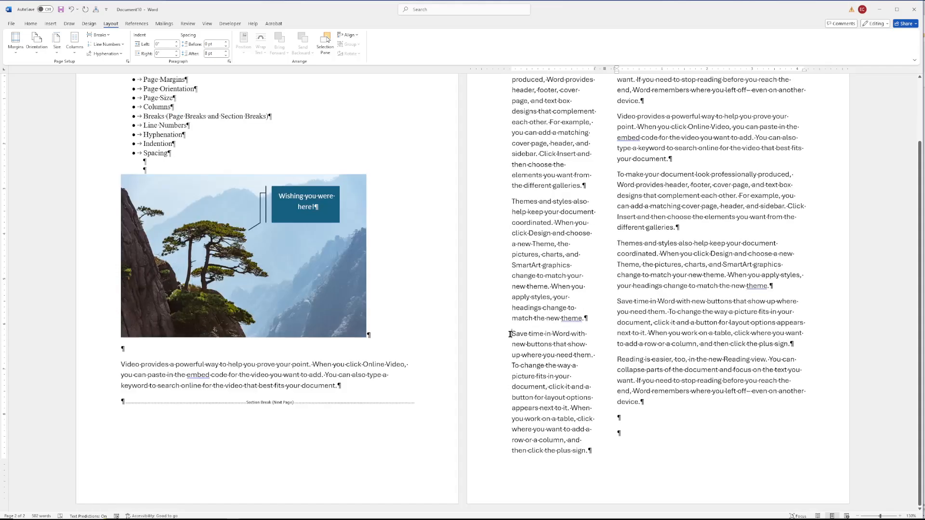
{"action": "left_click", "coordinate": [510, 334]}
{"action": "key", "text": "Return"}
{"action": "key", "text": "Return"}
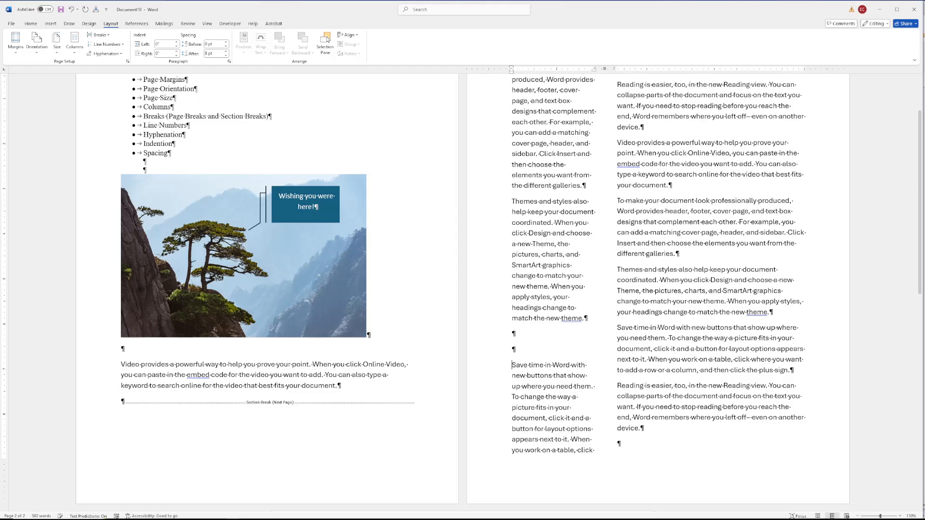
{"action": "key", "text": "BackSpace"}
{"action": "key", "text": "BackSpace"}
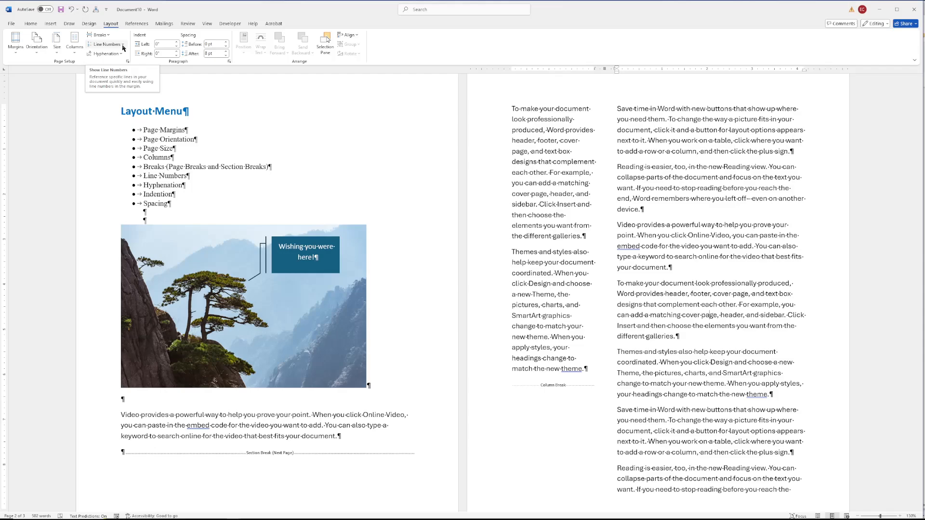
- Turn on continuous line numbering, then switch line numbering to restart each page
{"action": "left_click", "coordinate": [123, 44]}
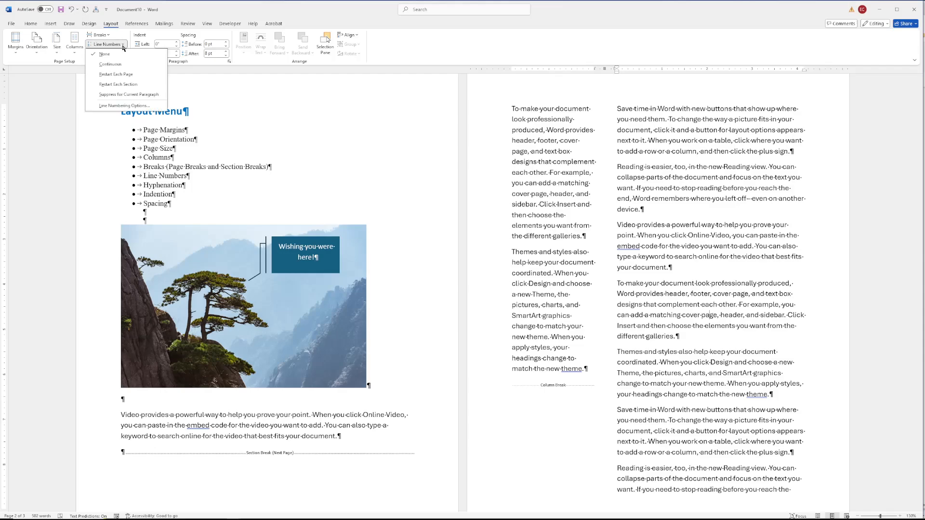
{"action": "left_click", "coordinate": [124, 64]}
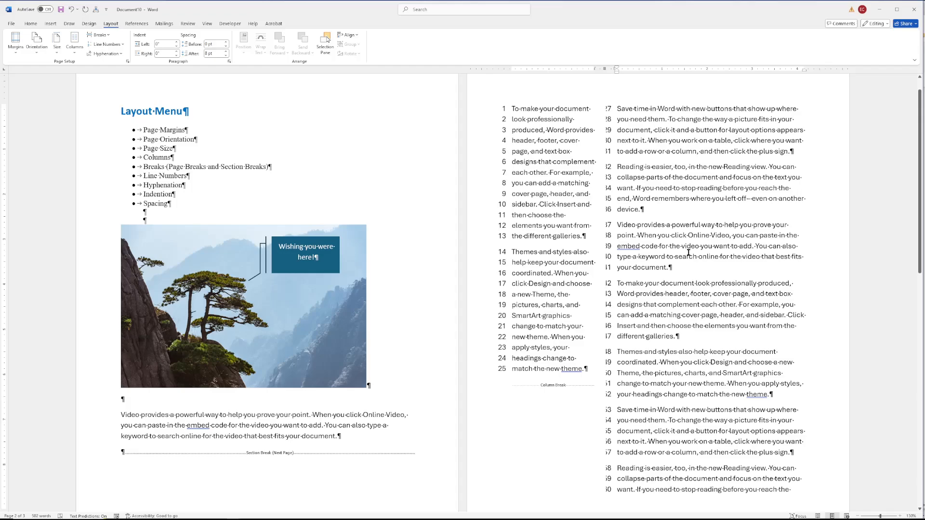
{"action": "left_click", "coordinate": [211, 428]}
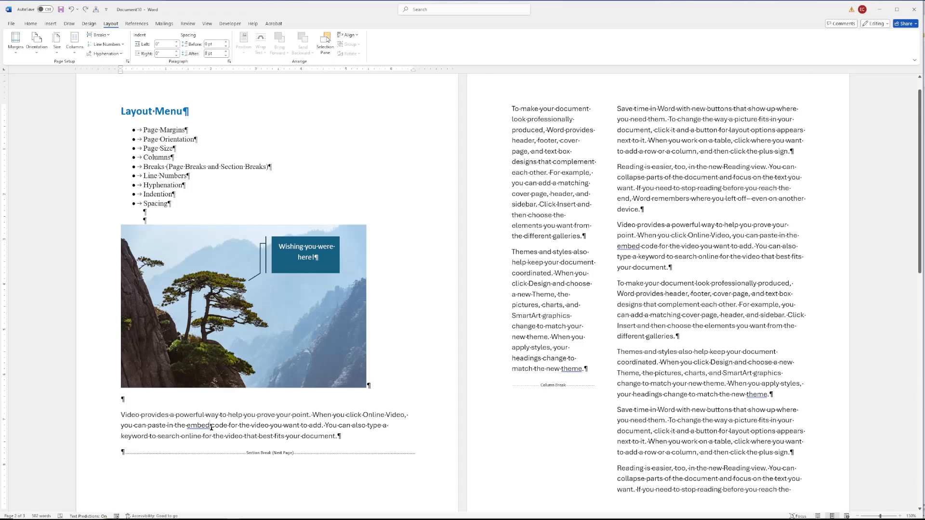
{"action": "left_click", "coordinate": [106, 44]}
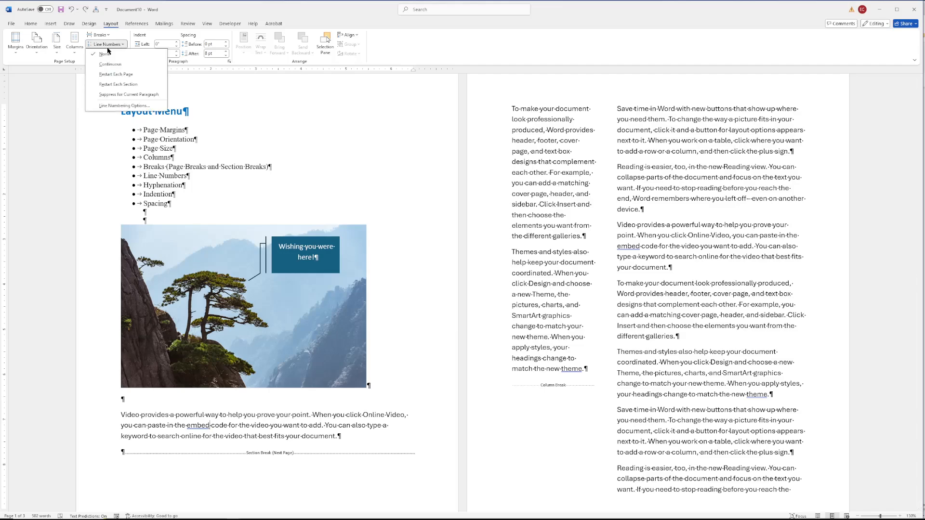
{"action": "left_click", "coordinate": [111, 74]}
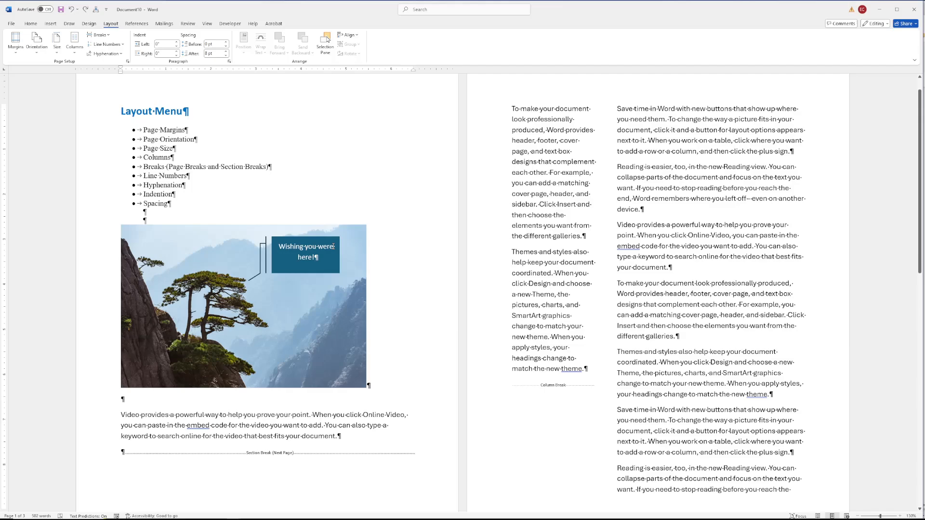
- Insert a Next Page section break before the 'Themes and styles' paragraph in the second column
{"action": "left_click", "coordinate": [196, 166]}
{"action": "left_click", "coordinate": [98, 35]}
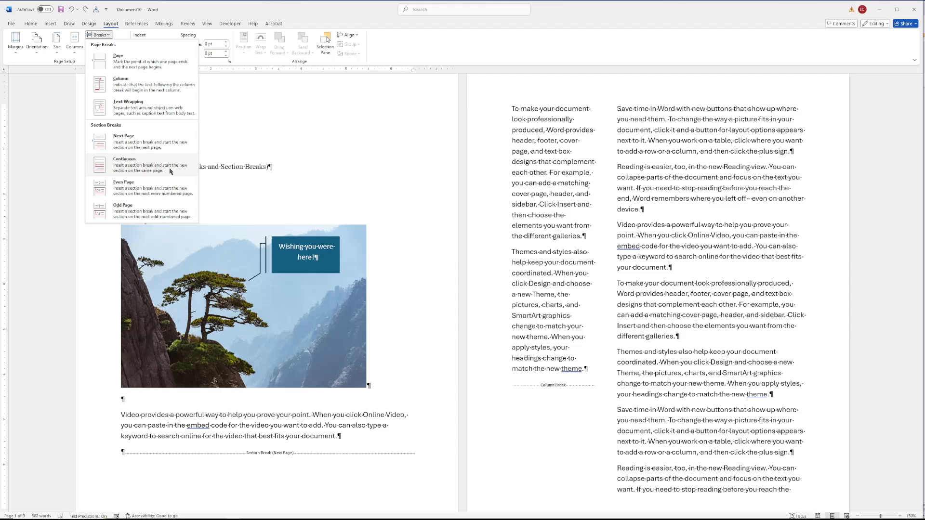
{"action": "scroll", "coordinate": [758, 418], "scroll_direction": "down", "scroll_amount": 3}
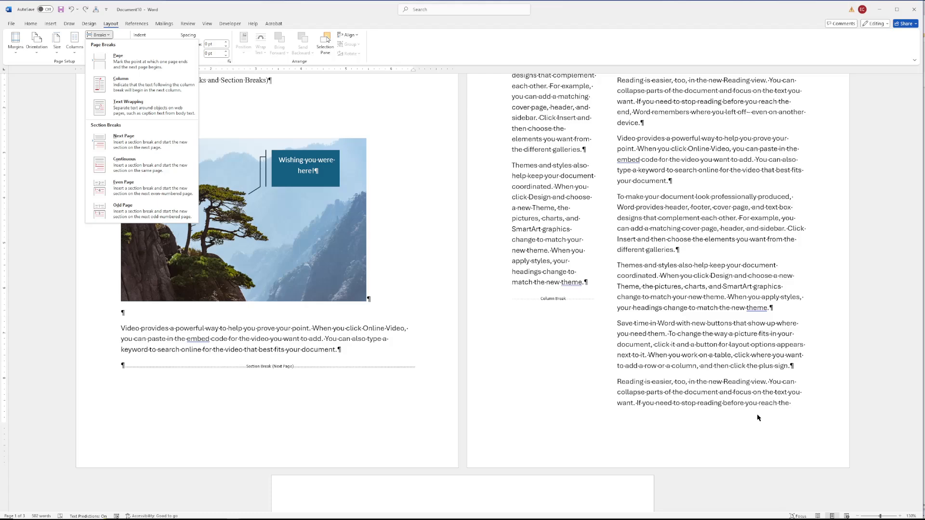
{"action": "left_click", "coordinate": [759, 417]}
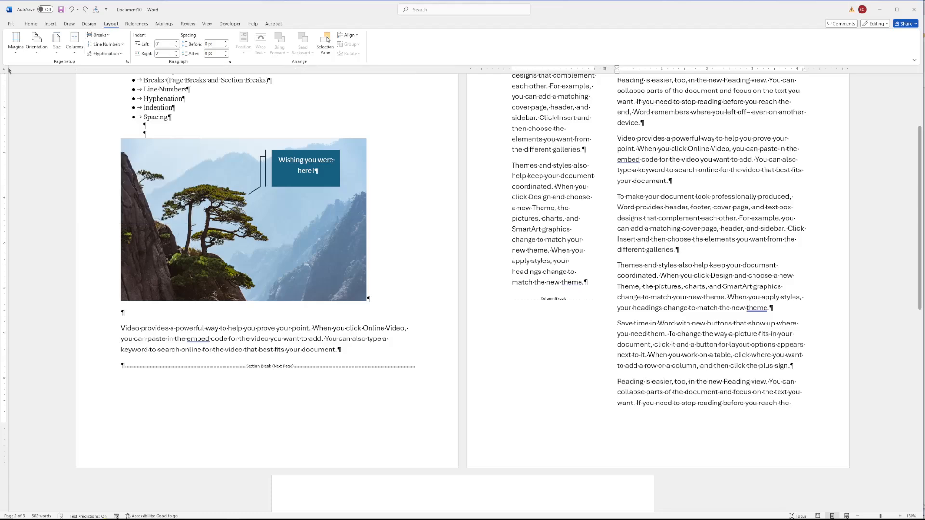
{"action": "left_click", "coordinate": [99, 34]}
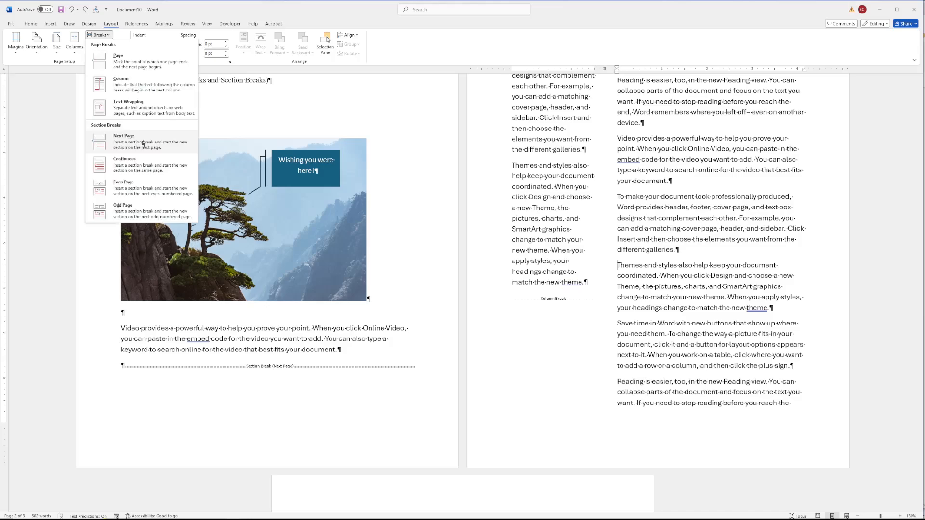
{"action": "left_click", "coordinate": [142, 143]}
- Set the new last section to one column and enclose the 'Reading is easier' paragraph in continuous section breaks
{"action": "left_click", "coordinate": [74, 41]}
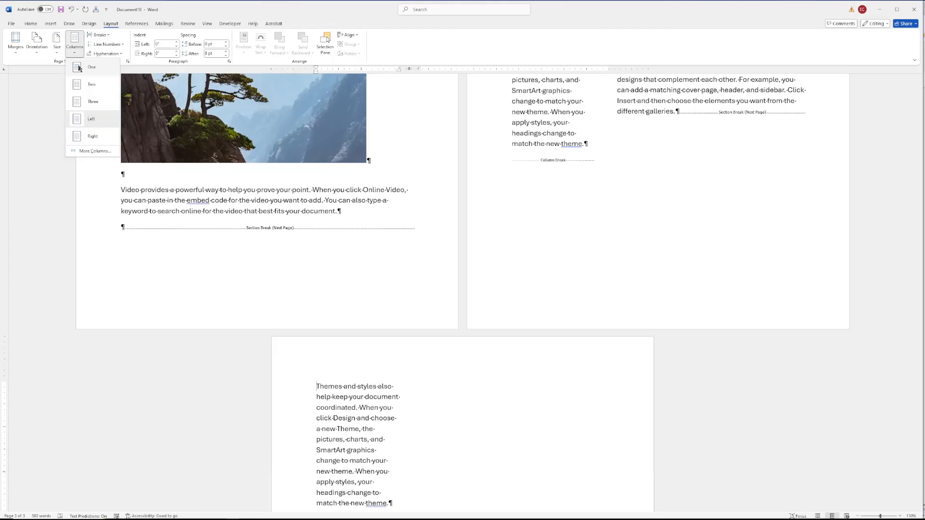
{"action": "left_click", "coordinate": [80, 69]}
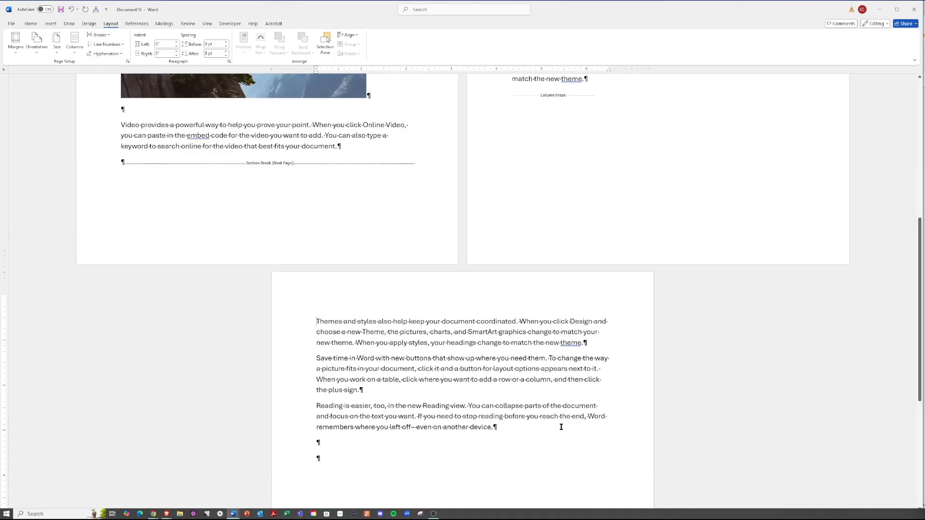
{"action": "scroll", "coordinate": [561, 427], "scroll_direction": "up", "scroll_amount": 2}
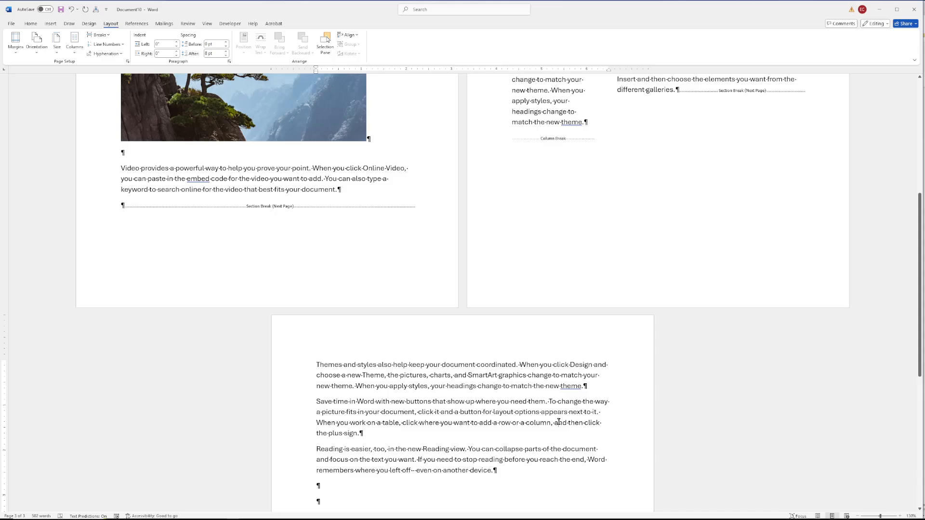
{"action": "scroll", "coordinate": [558, 423], "scroll_direction": "down", "scroll_amount": 3}
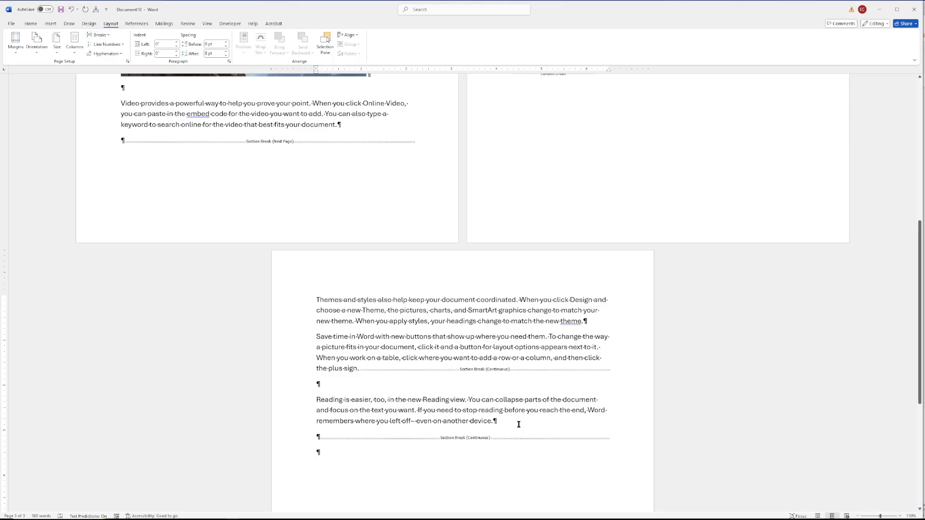
- Format the 'Reading is easier' paragraph into three columns
{"action": "left_click_drag", "start_coordinate": [519, 424], "coordinate": [325, 386]}
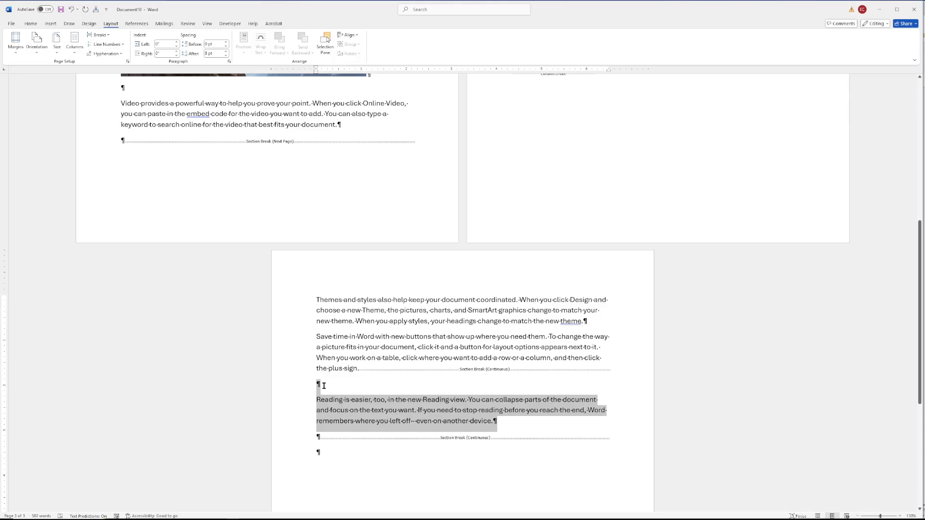
{"action": "left_click", "coordinate": [75, 48]}
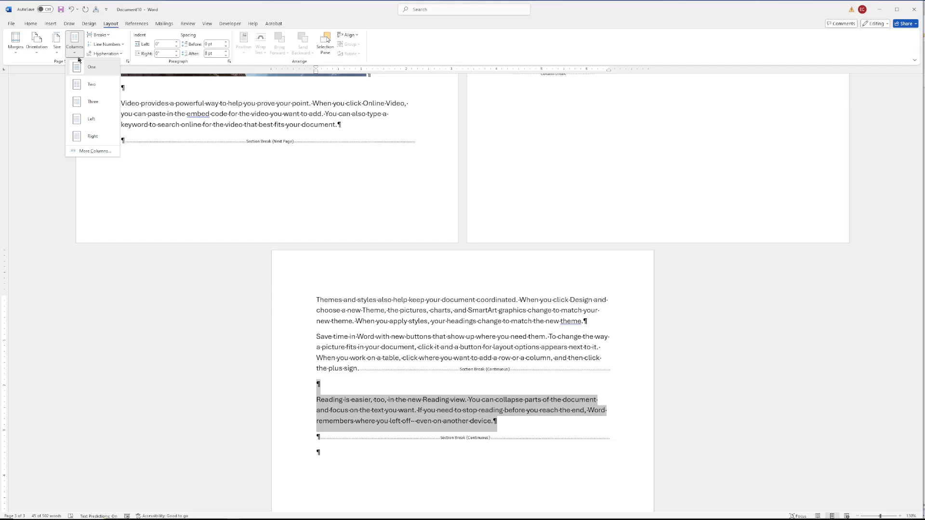
{"action": "left_click", "coordinate": [92, 102]}
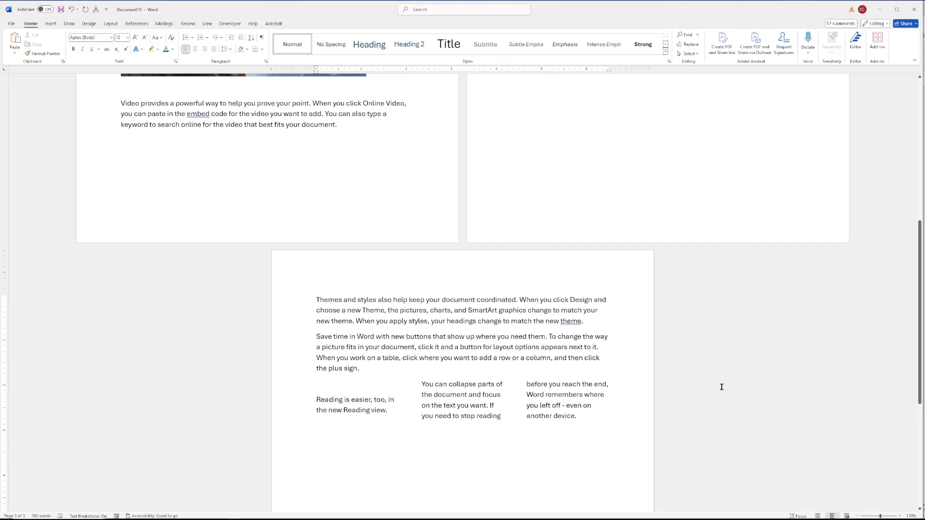
- Review the column layouts across the document's pages
{"action": "scroll", "coordinate": [508, 403], "scroll_direction": "down", "scroll_amount": 1}
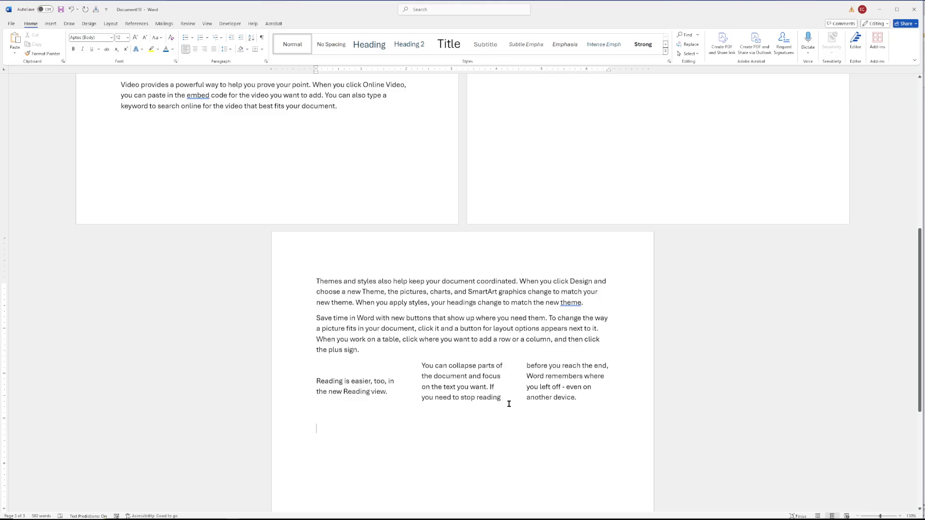
{"action": "scroll", "coordinate": [464, 401], "scroll_direction": "up", "scroll_amount": 2}
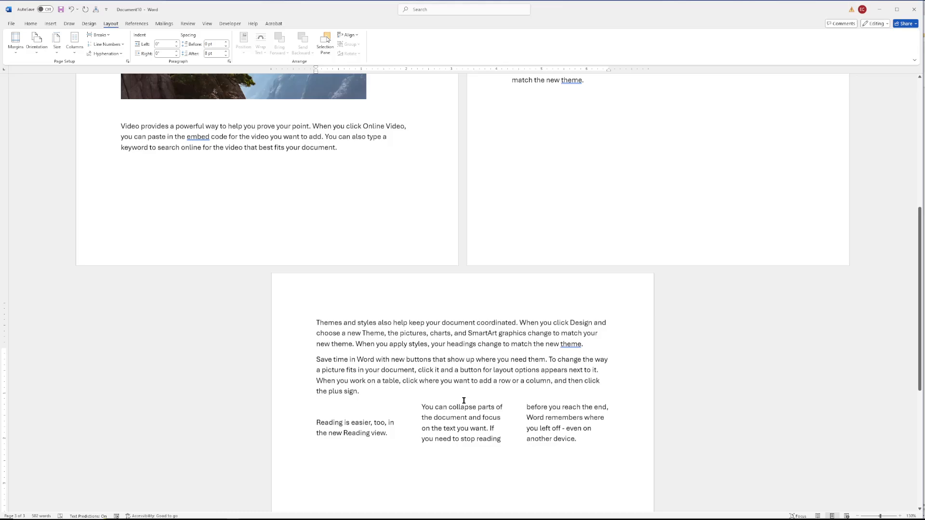
{"action": "scroll", "coordinate": [464, 400], "scroll_direction": "up", "scroll_amount": 10}
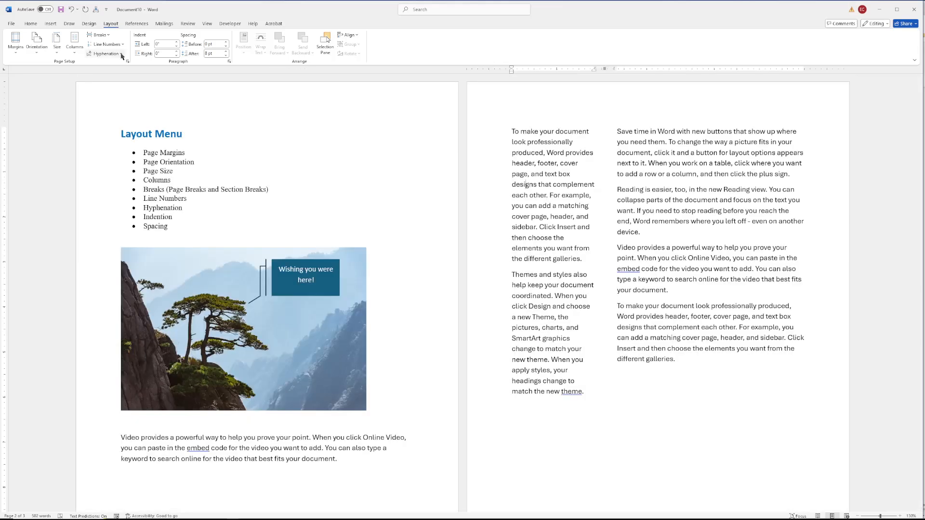
{"action": "left_click", "coordinate": [121, 54]}
{"action": "scroll", "coordinate": [611, 341], "scroll_direction": "down", "scroll_amount": 4}
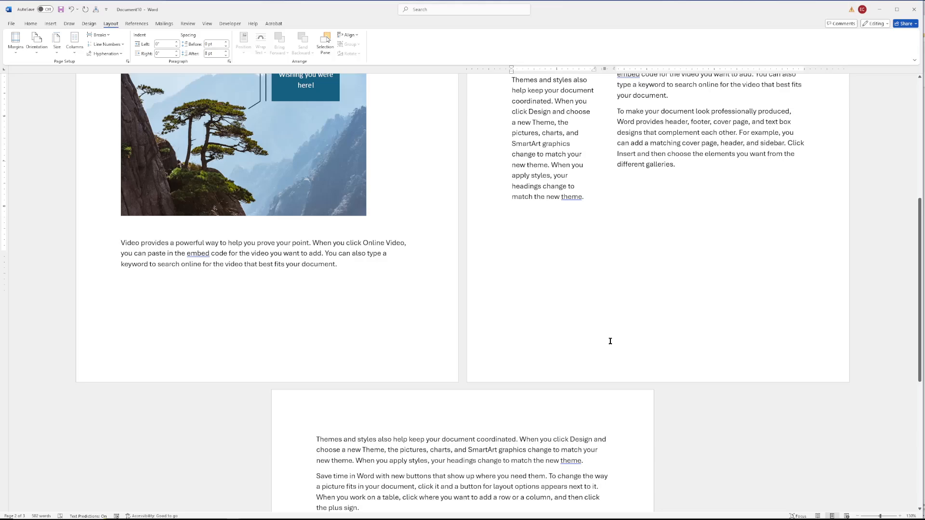
{"action": "scroll", "coordinate": [610, 341], "scroll_direction": "down", "scroll_amount": 5}
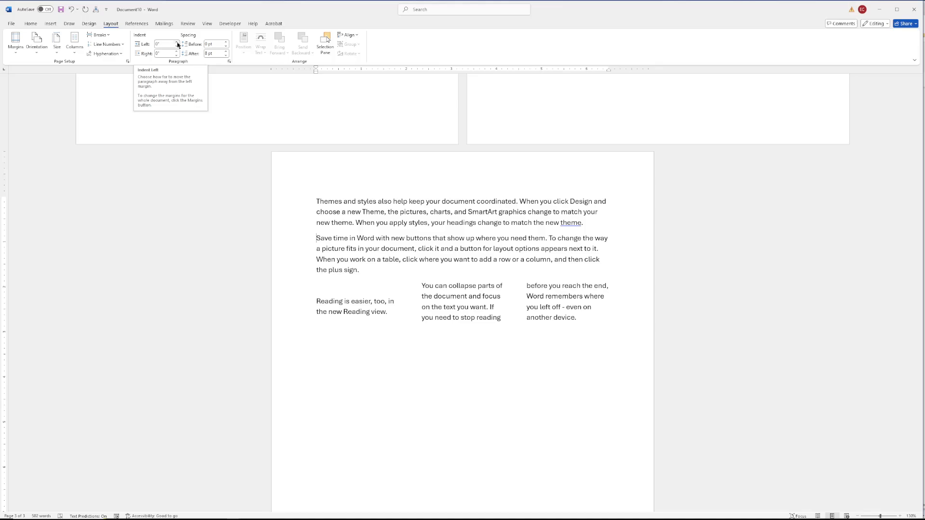
{"action": "left_click", "coordinate": [178, 43]}
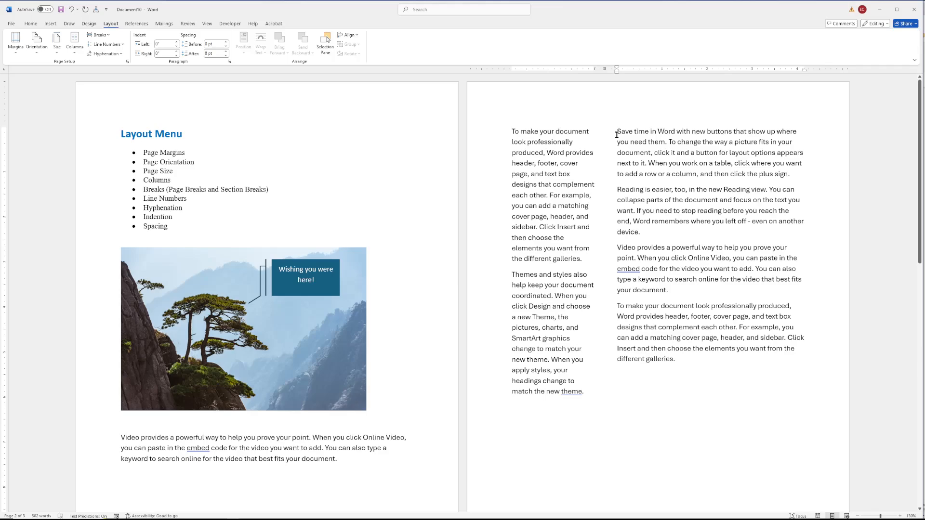
- Set the paragraph spacing after to 12 pt for the text in the two-column section
{"action": "left_click_drag", "start_coordinate": [617, 135], "coordinate": [681, 287]}
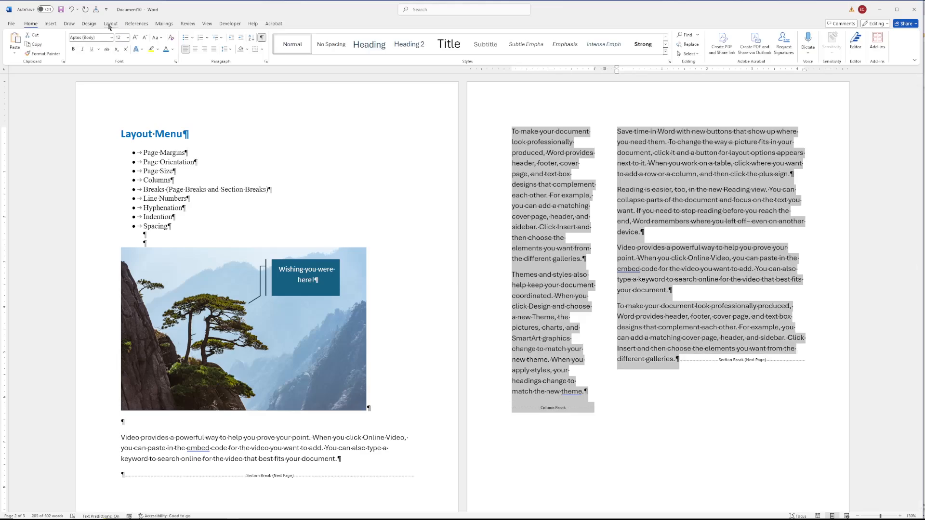
{"action": "left_click", "coordinate": [110, 25]}
{"action": "left_click", "coordinate": [654, 241]}
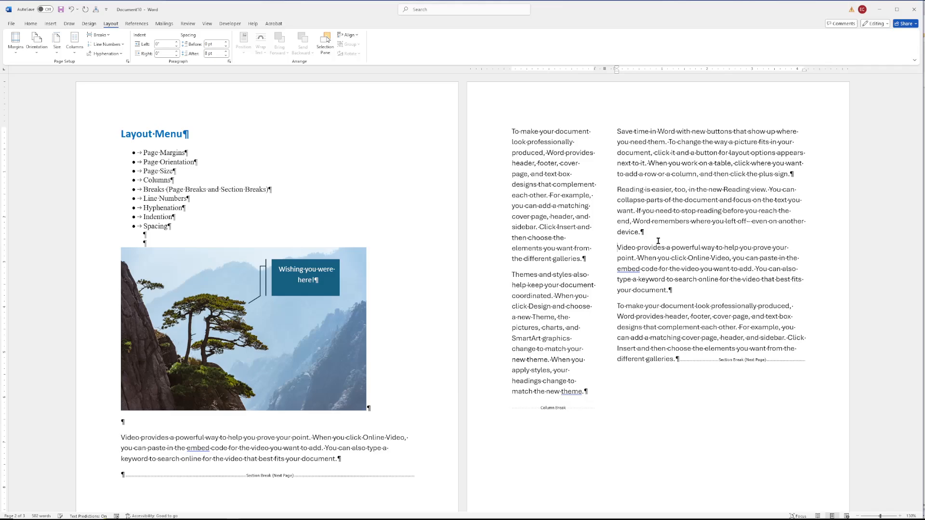
{"action": "left_click", "coordinate": [226, 51]}
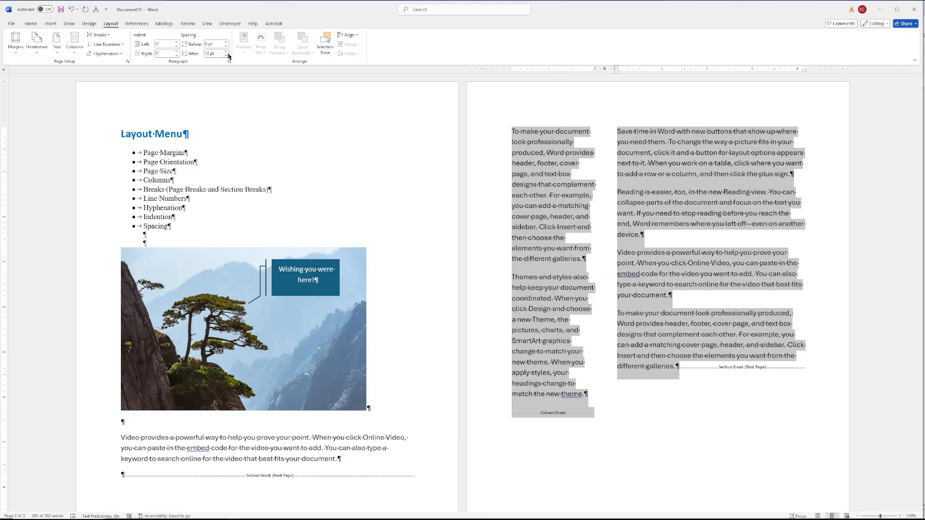
- Lower the spacing after to 6 pt and add an empty paragraph after the 'Reading is easier' paragraph
{"action": "left_click", "coordinate": [227, 55]}
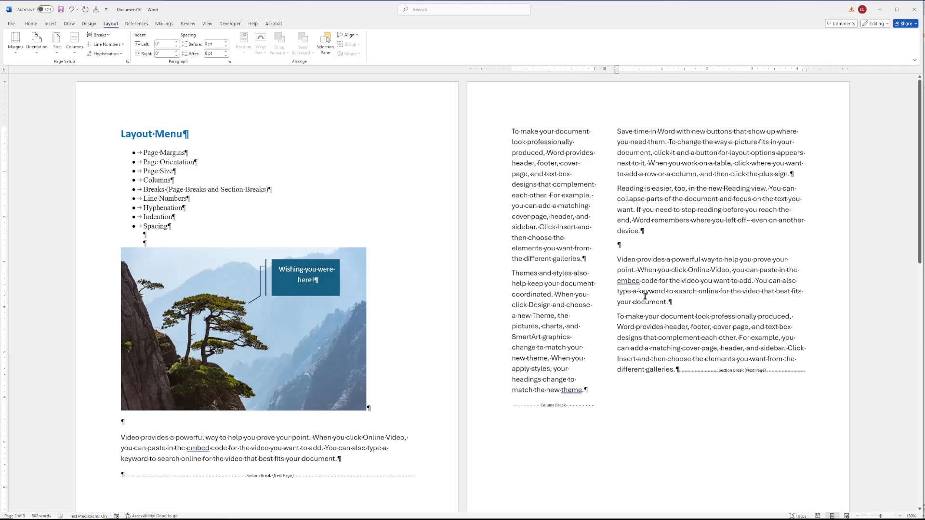
{"action": "key", "text": "Return"}
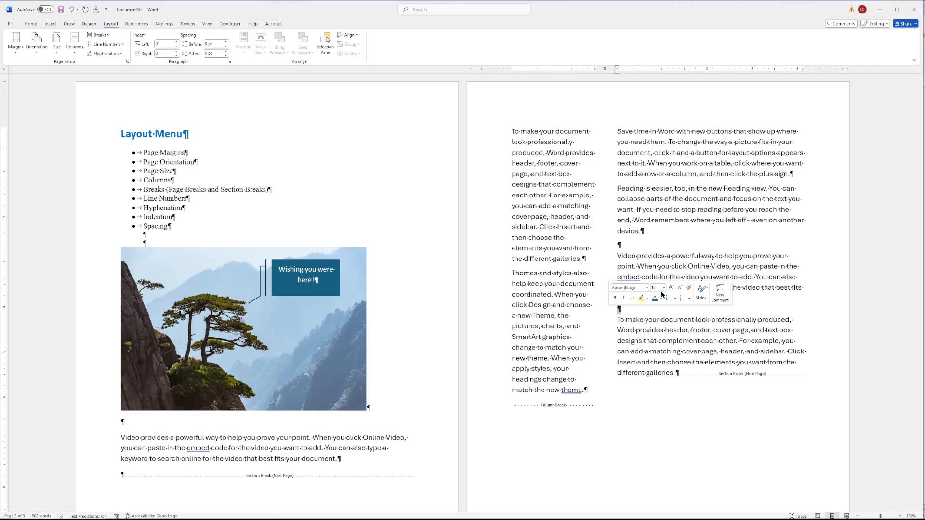
- Set the spacing after back to 12 pt for the last paragraphs of the second column and delete the empty paragraphs
{"action": "left_click", "coordinate": [621, 255]}
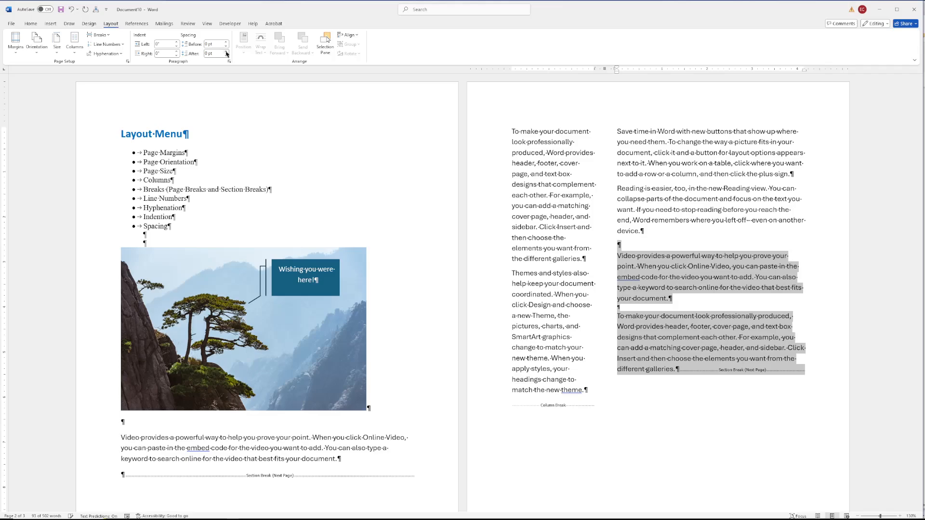
{"action": "double_click", "coordinate": [226, 52]}
{"action": "left_click", "coordinate": [679, 247]}
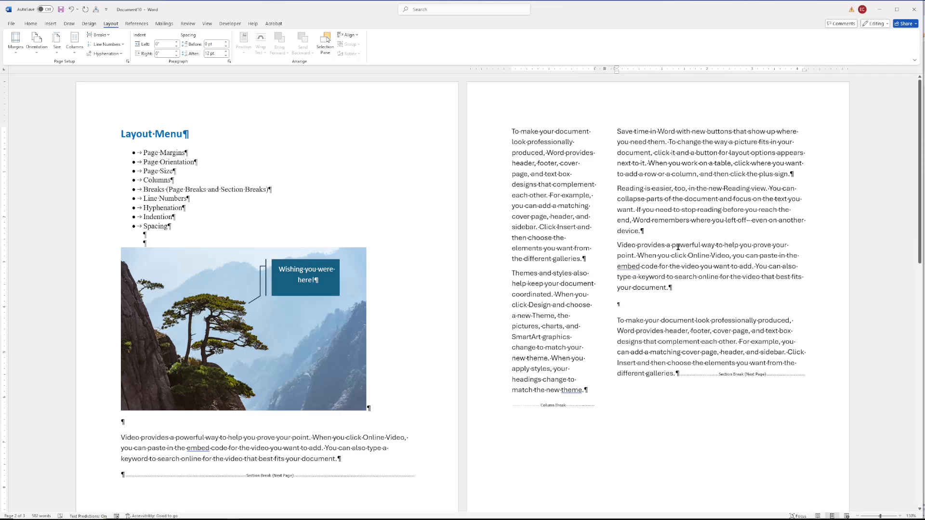
{"action": "key", "text": "Delete"}
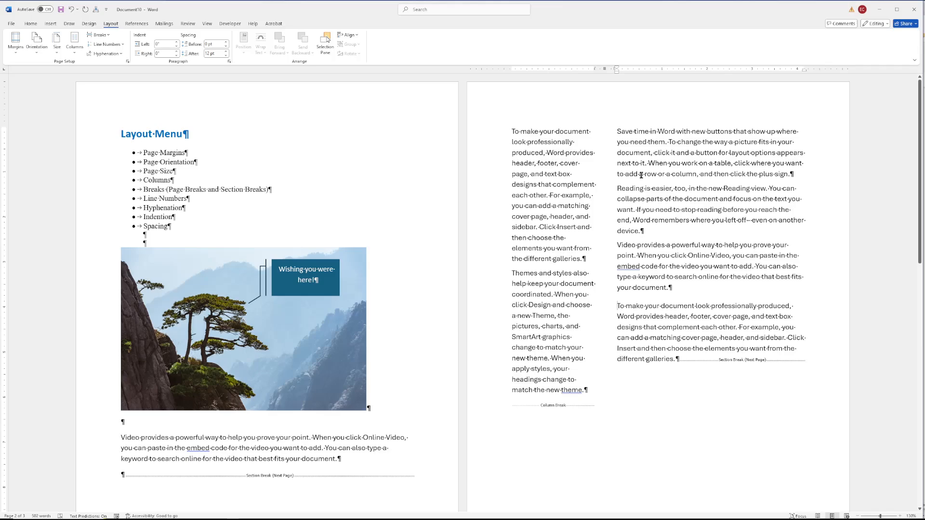
- Open the Paragraph settings dialog for the current paragraph
{"action": "left_click", "coordinate": [229, 62]}
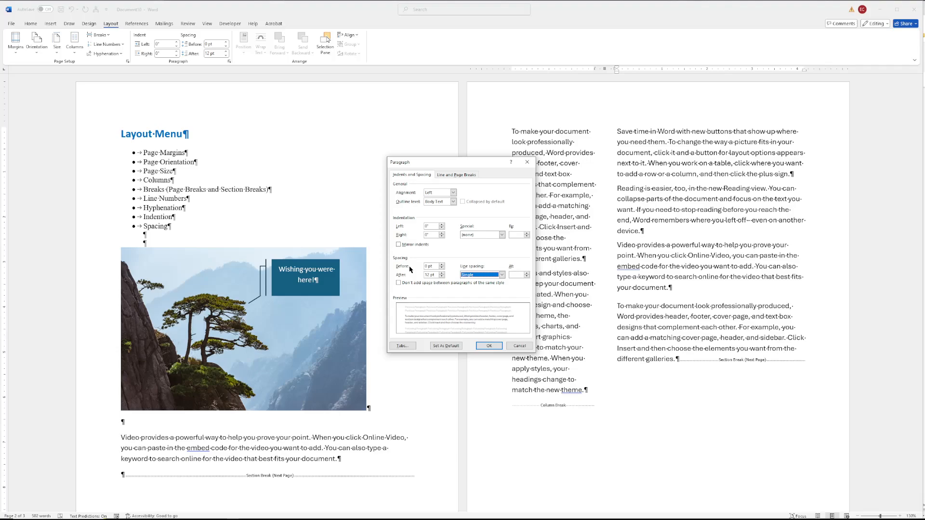
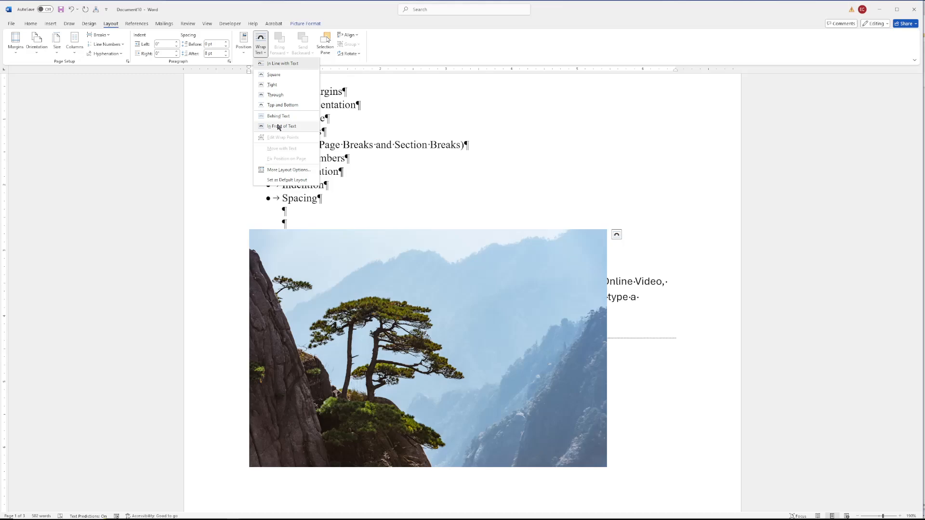
- Set the picture's text wrapping to In Front of Text and move it down below the section break
{"action": "left_click", "coordinate": [279, 126]}
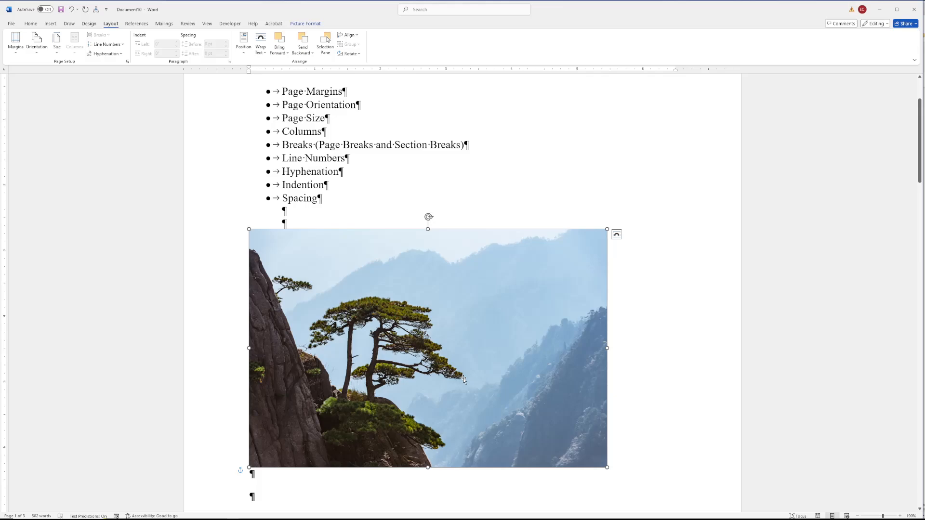
{"action": "left_click_drag", "start_coordinate": [463, 378], "coordinate": [585, 386]}
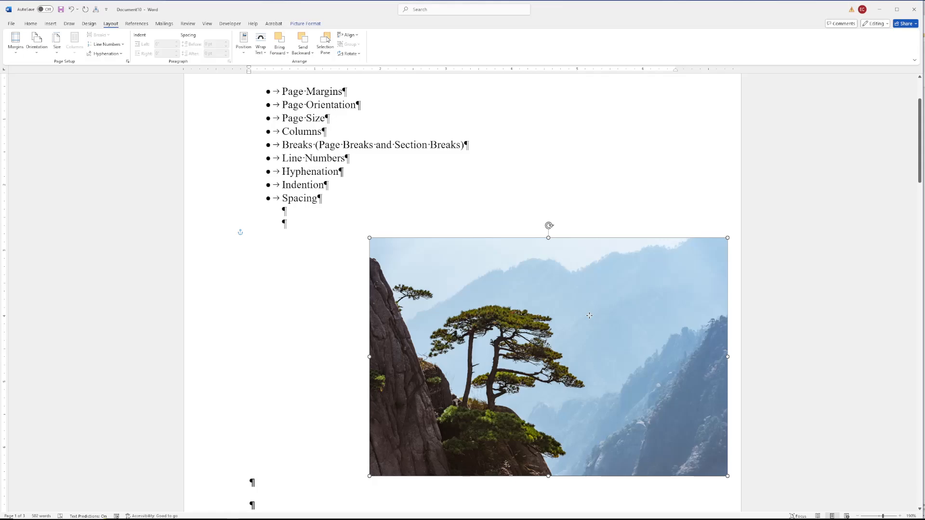
{"action": "left_click_drag", "start_coordinate": [589, 316], "coordinate": [458, 265]}
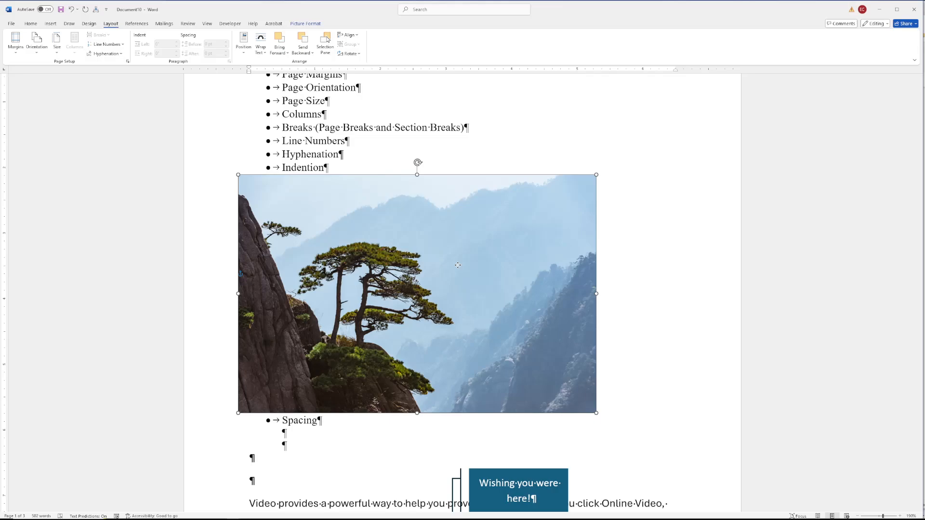
{"action": "left_click_drag", "start_coordinate": [457, 265], "coordinate": [478, 429]}
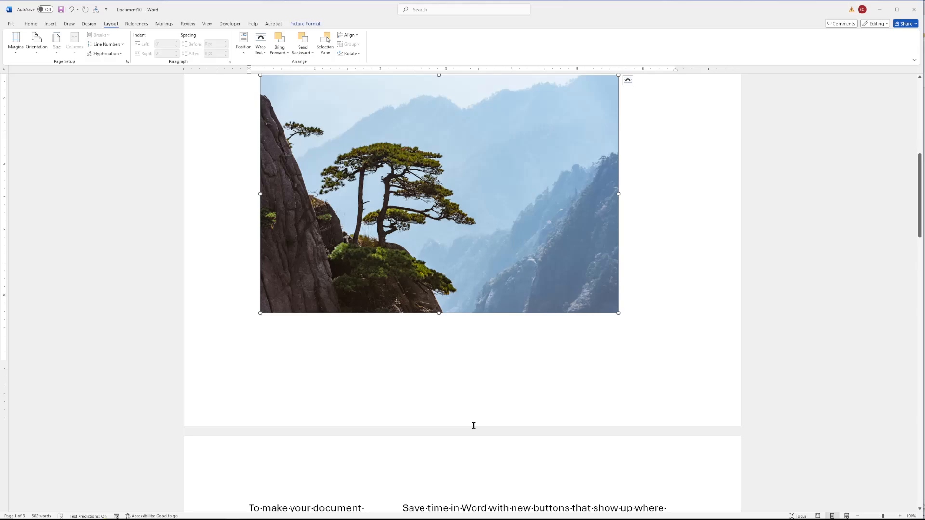
- Move the 'Wishing you were here!' callout onto the upper right area of the picture
{"action": "scroll", "coordinate": [474, 425], "scroll_direction": "up", "scroll_amount": 4}
{"action": "left_click", "coordinate": [649, 264]}
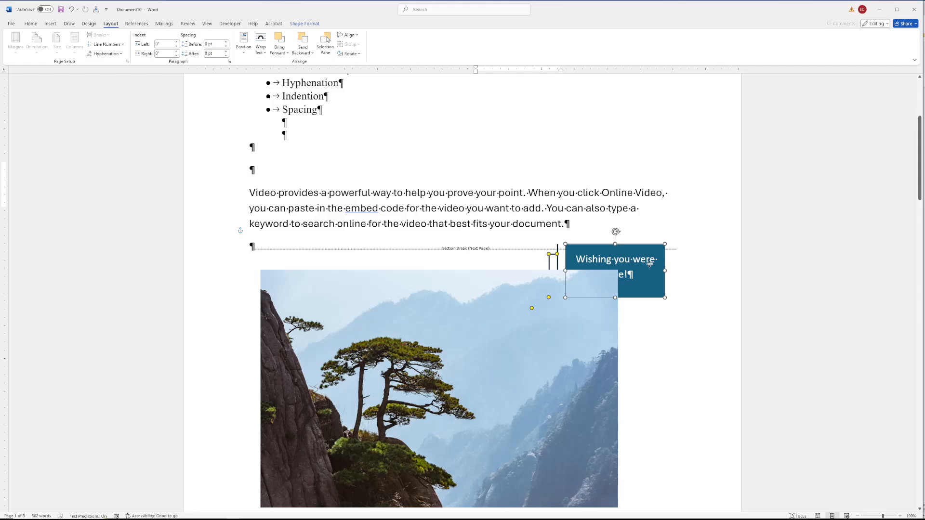
{"action": "left_click_drag", "start_coordinate": [649, 264], "coordinate": [509, 359]}
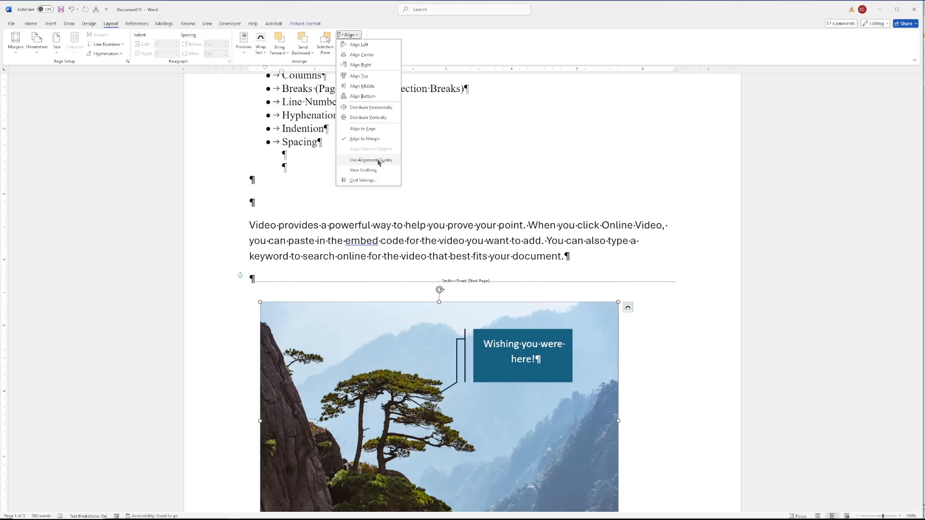
- Turn on the gridlines and shift the picture right so its edge lines up with the grid's right edge
{"action": "left_click", "coordinate": [363, 170]}
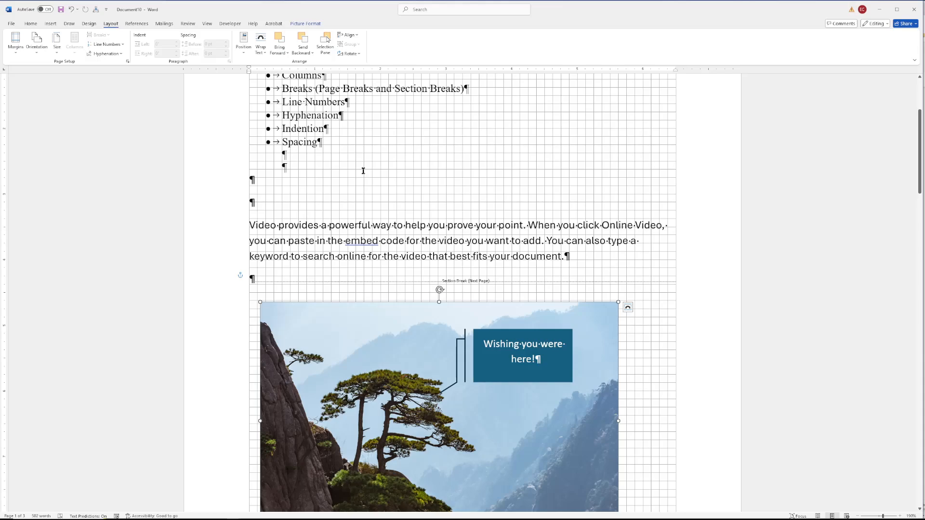
{"action": "scroll", "coordinate": [363, 171], "scroll_direction": "up", "scroll_amount": 1}
{"action": "left_click_drag", "start_coordinate": [408, 338], "coordinate": [397, 338]}
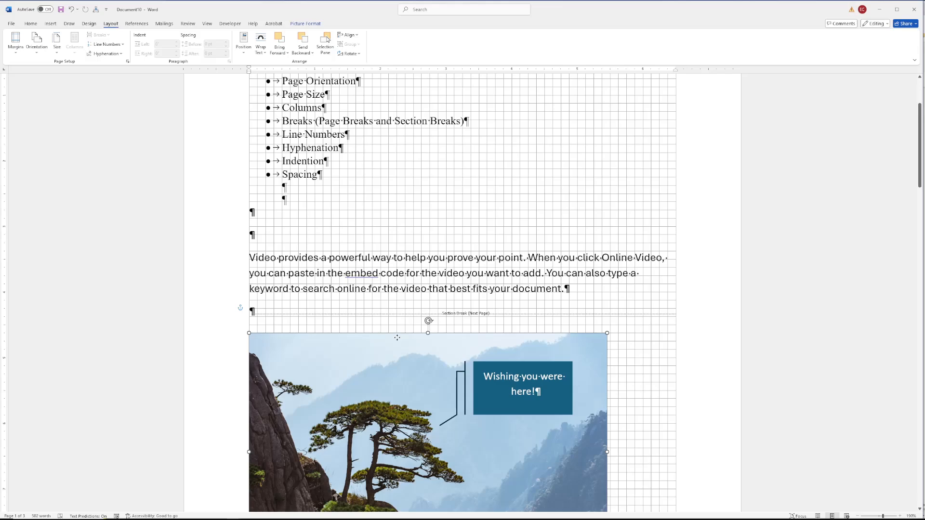
{"action": "left_click_drag", "start_coordinate": [397, 338], "coordinate": [434, 340]}
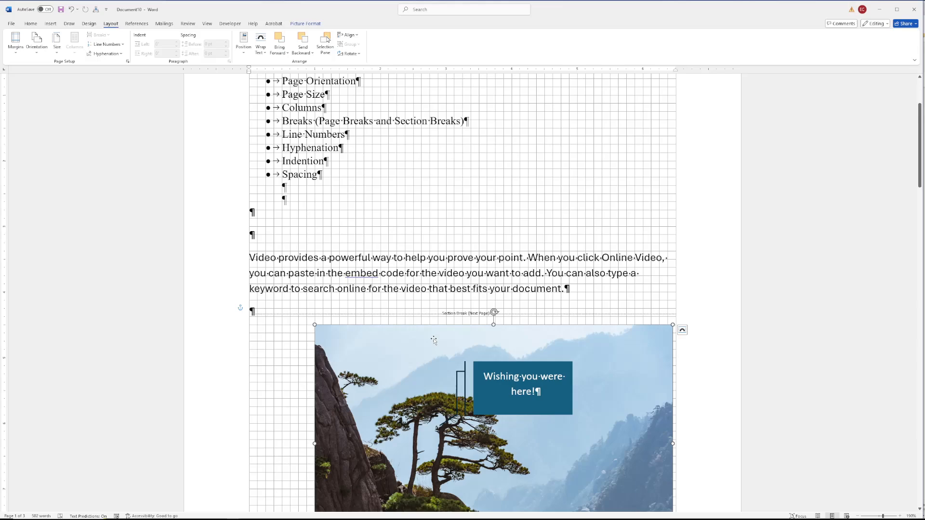
{"action": "key", "text": "ctrl+z"}
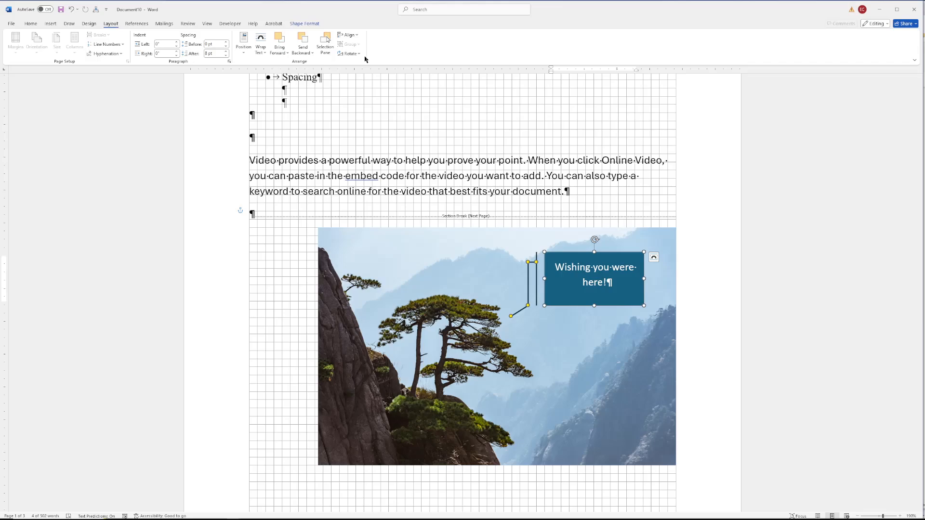
- Flip the picture horizontally using the Rotate options
{"action": "left_click", "coordinate": [349, 54]}
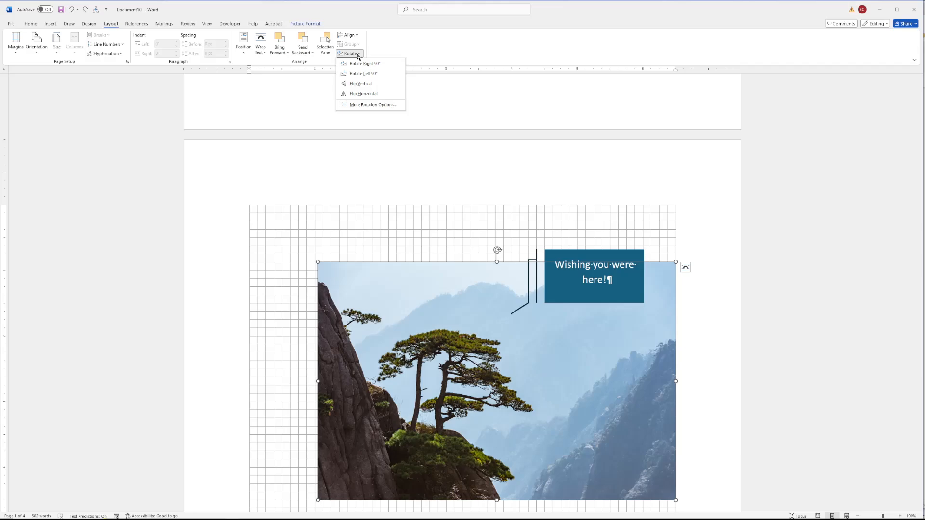
{"action": "left_click", "coordinate": [364, 93]}
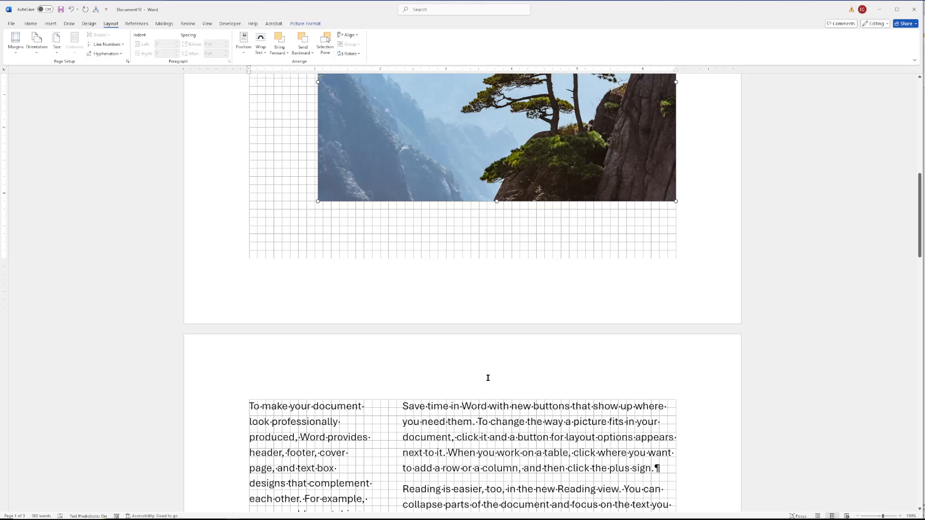
- Move the 'Wishing you were here!' callout left over the sky area of the flipped picture
{"action": "scroll", "coordinate": [488, 378], "scroll_direction": "up", "scroll_amount": 5}
{"action": "left_click", "coordinate": [507, 241]}
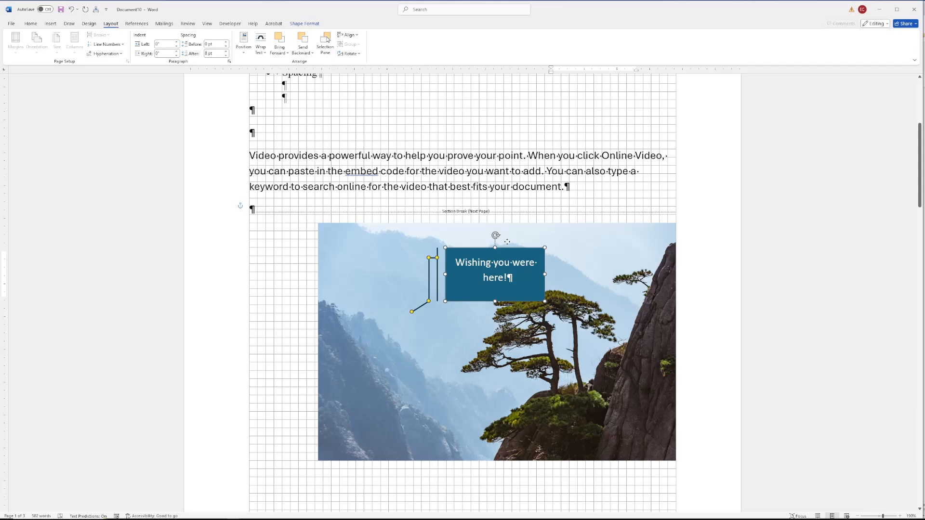
{"action": "left_click_drag", "start_coordinate": [507, 241], "coordinate": [443, 249]}
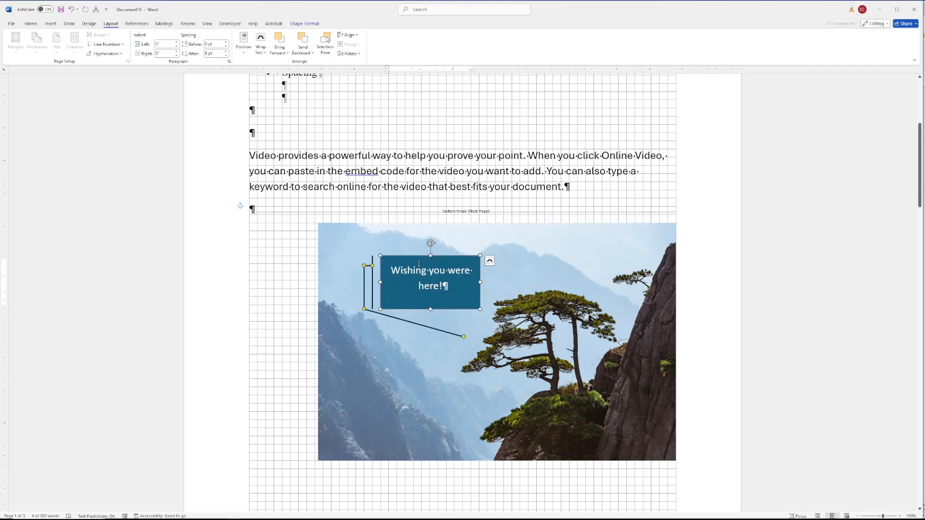